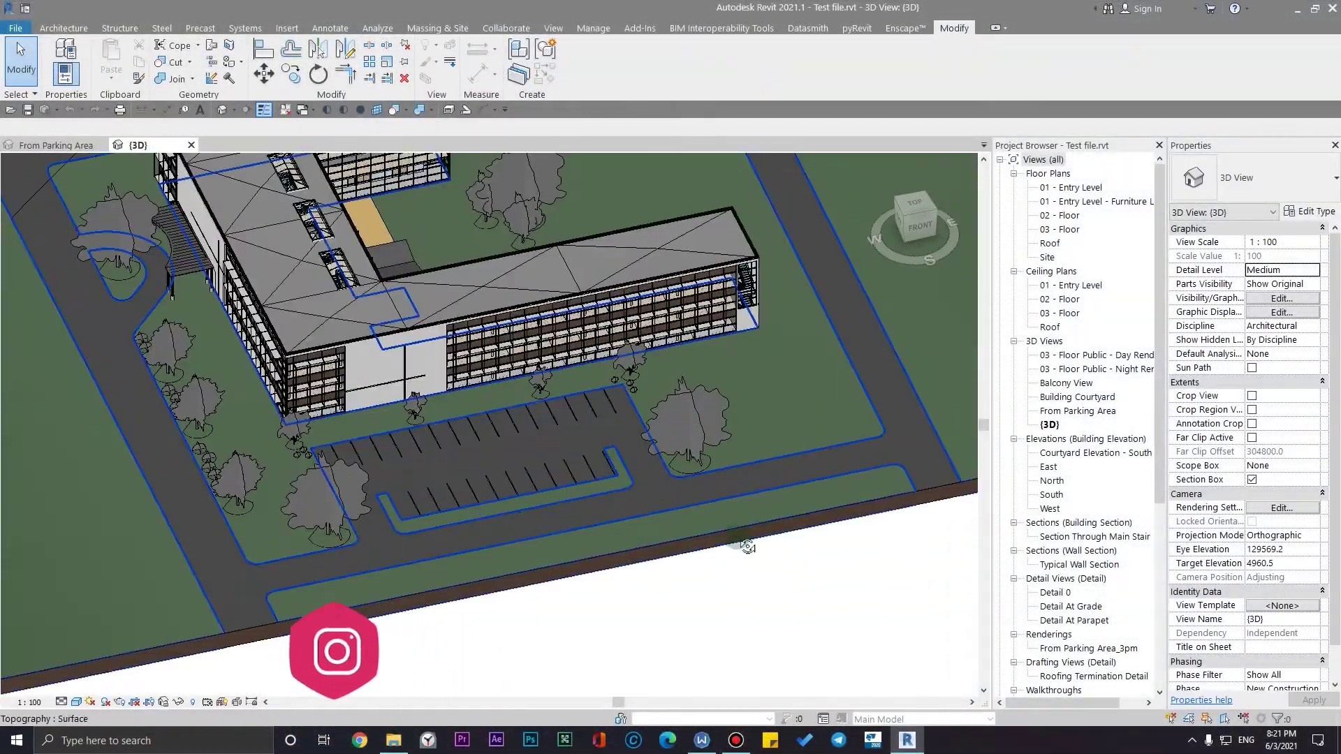
Inspect the Test file site from top, tilted and low angles, then show the Collaborate tools
mouse_move(715, 454)
middle_mouse_down()
mouse_move(500, 466)
mouse_move(700, 392)
mouse_move(808, 435)
middle_mouse_up()
scroll(500, 466, "down", 3)
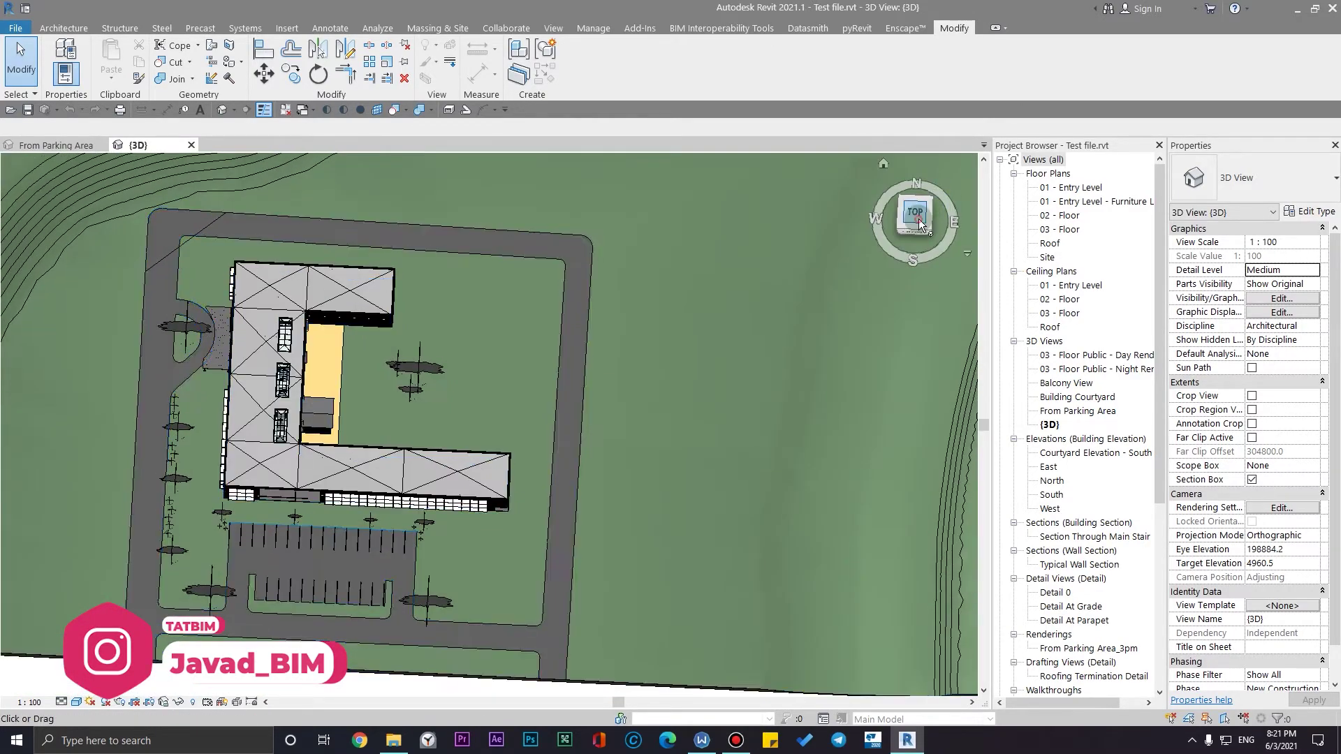
left_click(916, 214)
scroll(409, 395, "up", 2)
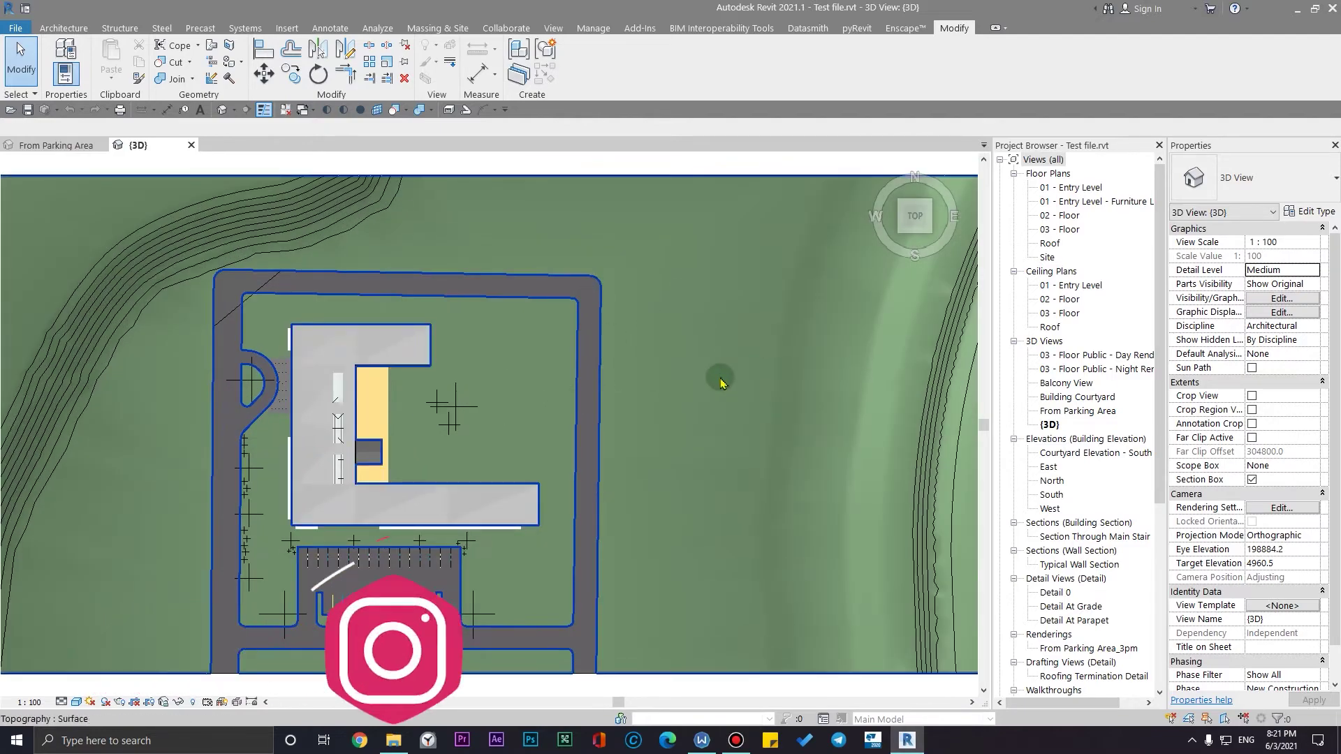
scroll(719, 353, "down", 1)
mouse_move(720, 354)
middle_mouse_down("shift")
mouse_move(658, 295)
mouse_move(720, 126)
middle_mouse_up("shift")
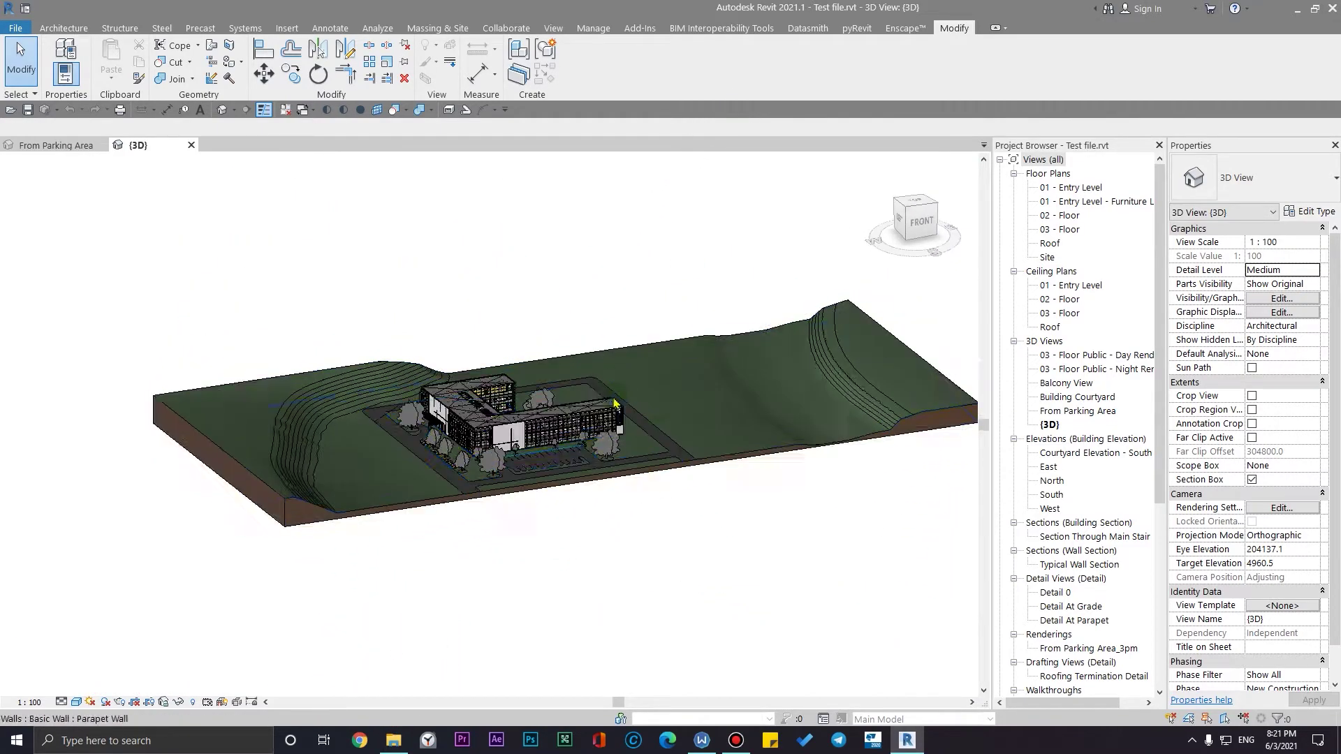
scroll(622, 493, "up", 3)
scroll(623, 493, "down", 3)
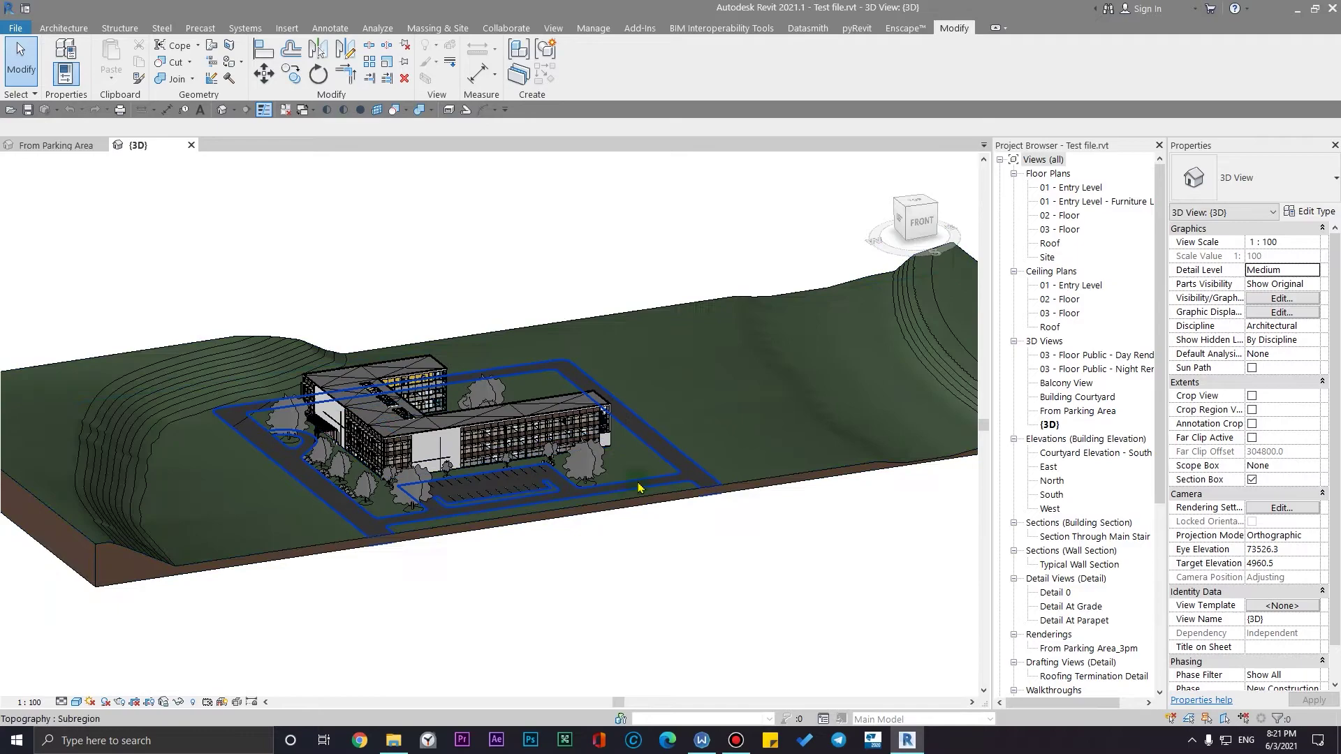
mouse_move(623, 493)
middle_mouse_down("shift")
mouse_move(743, 400)
mouse_move(561, 463)
middle_mouse_up("shift")
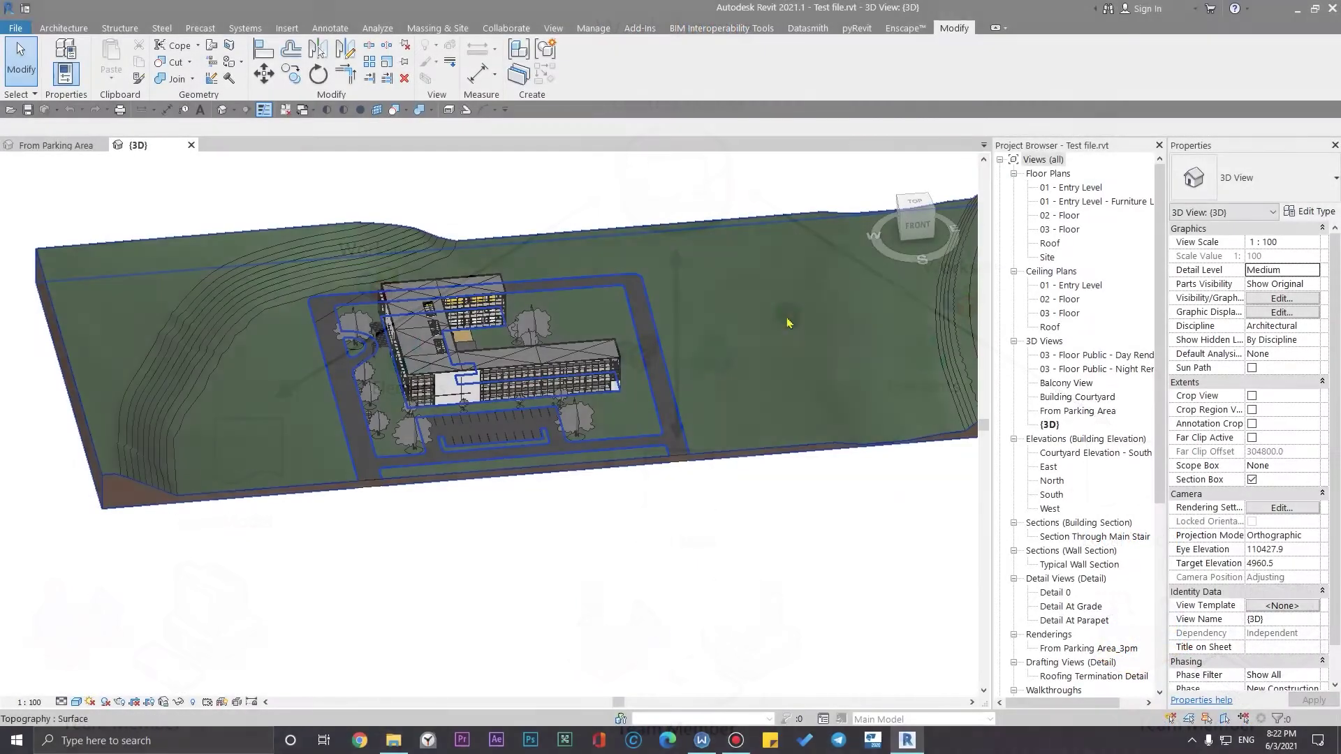
mouse_move(682, 294)
middle_mouse_down()
mouse_move(706, 438)
mouse_move(553, 82)
middle_mouse_up()
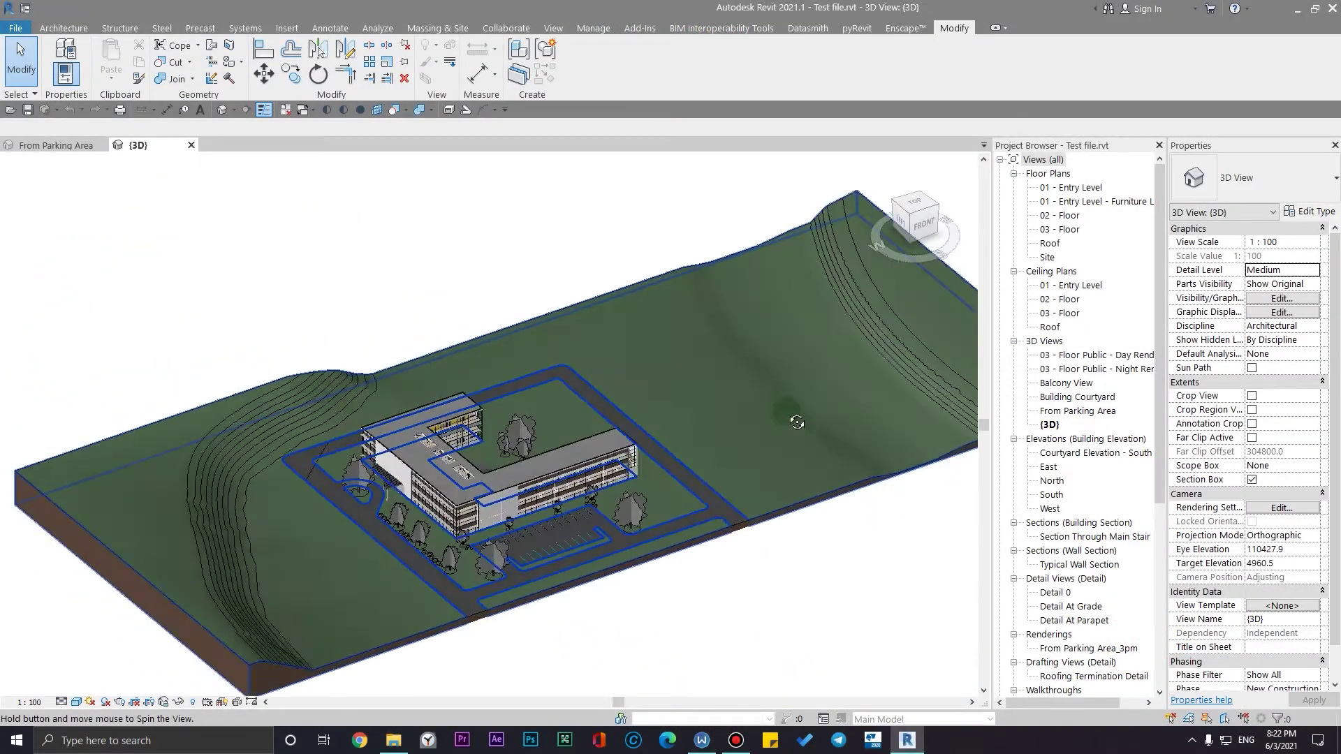
left_click(507, 29)
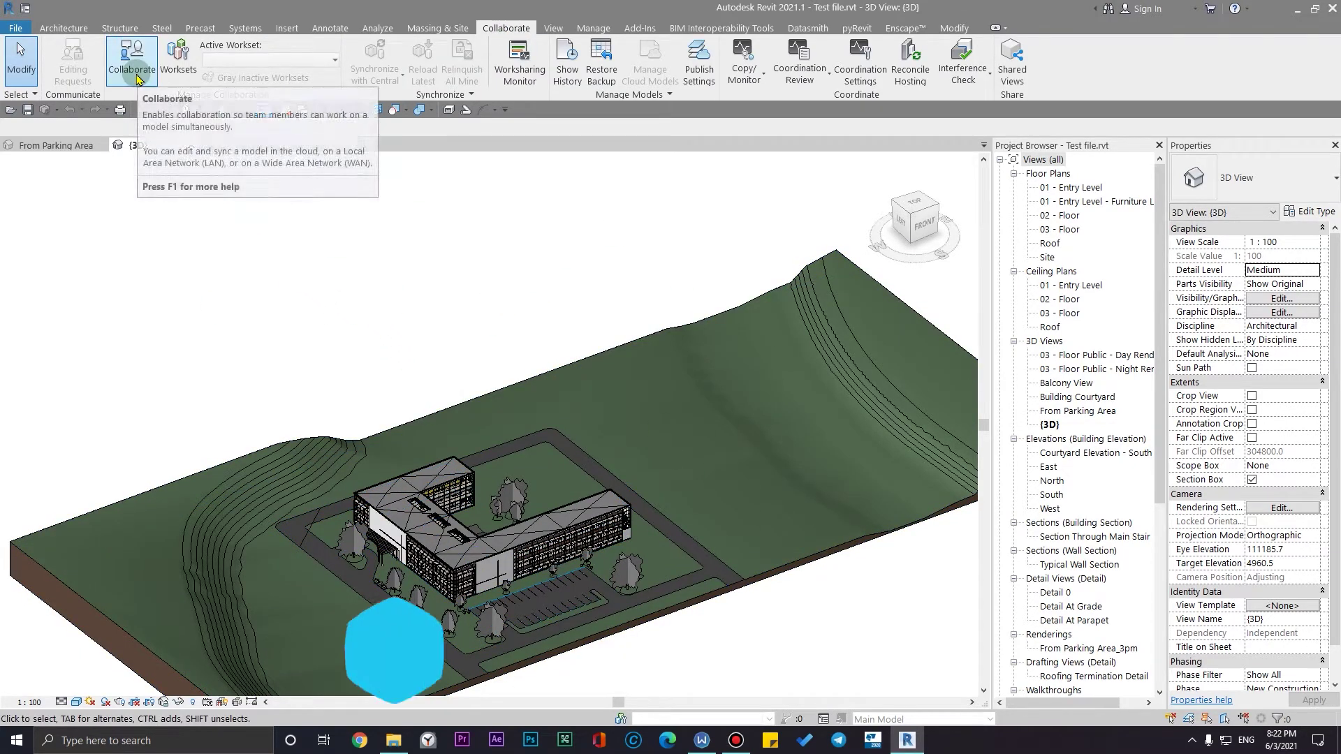
Enable worksharing for the Test file using the 'Within your network' option
left_click(131, 57)
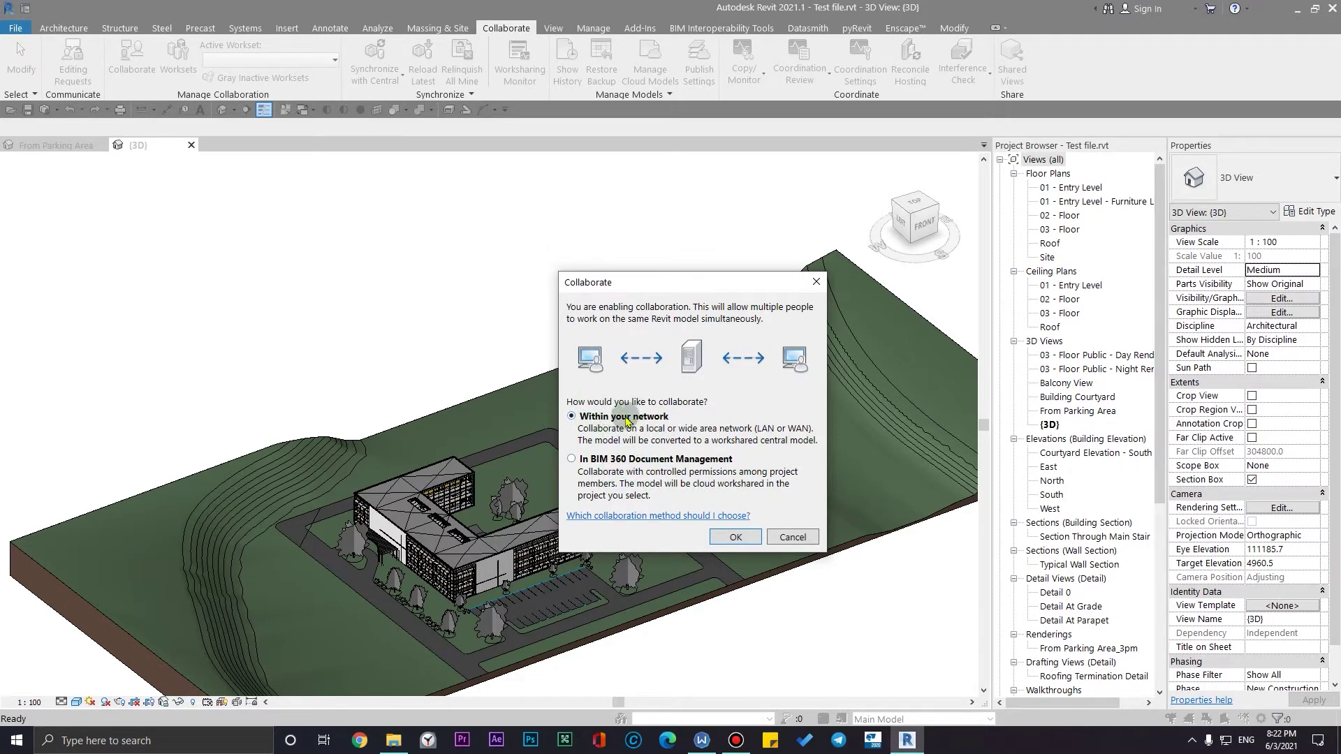
left_click(736, 537)
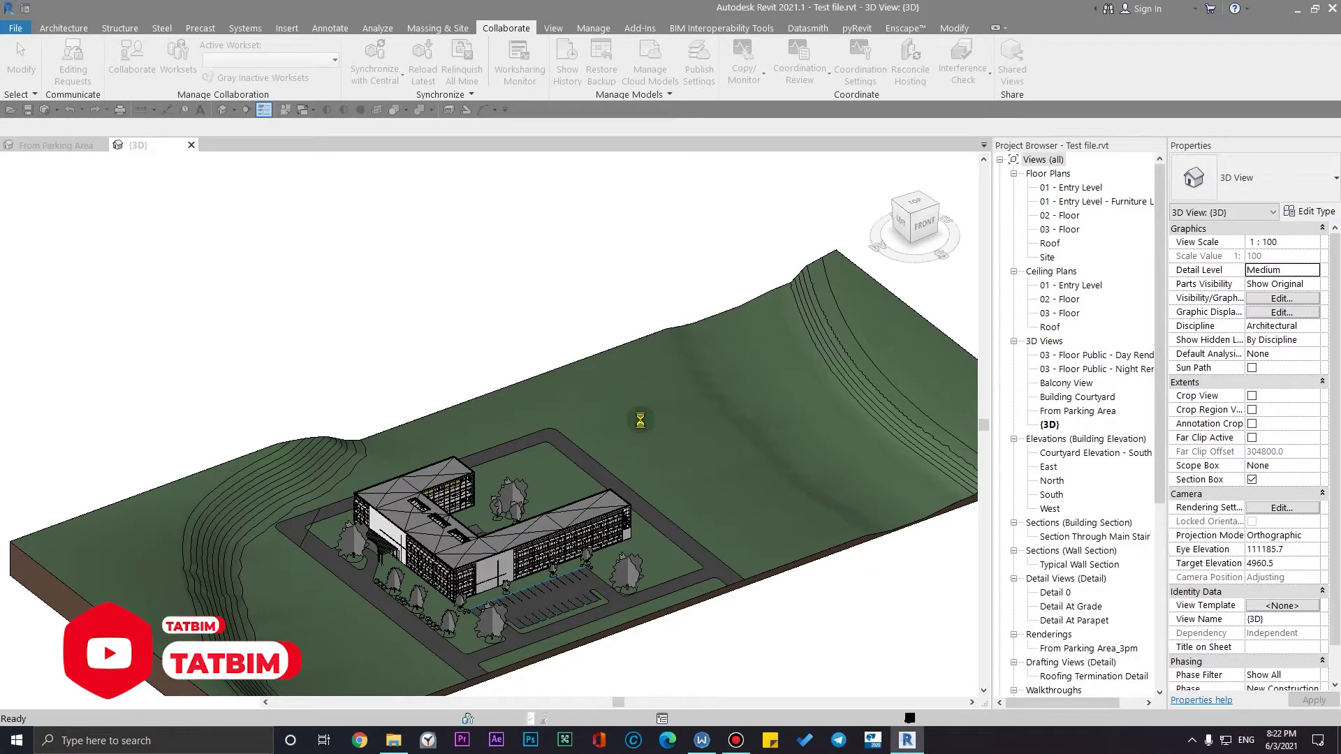
scroll(745, 440, "down", 2)
scroll(743, 450, "down", 2)
scroll(740, 458, "down", 2)
scroll(740, 458, "up", 2)
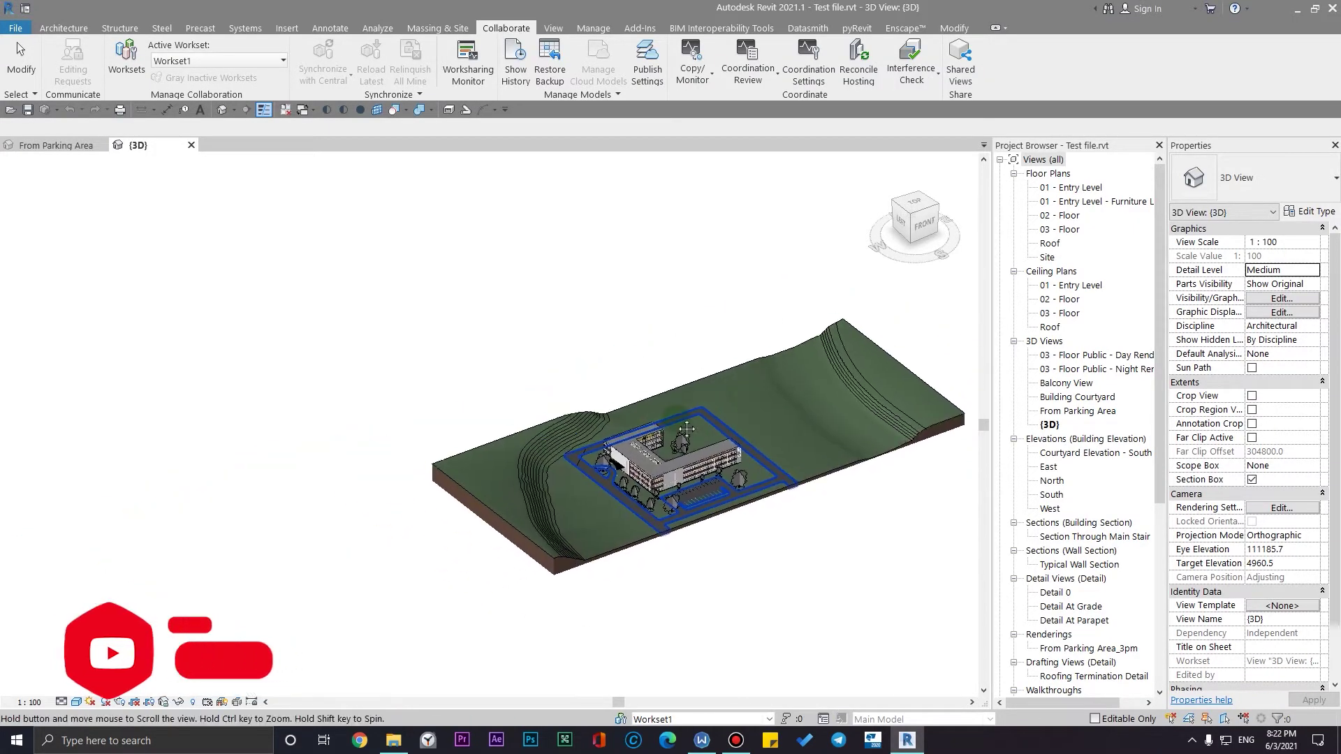
scroll(848, 548, "up", 2)
scroll(629, 534, "up", 2)
scroll(627, 605, "up", 1)
scroll(627, 605, "down", 2)
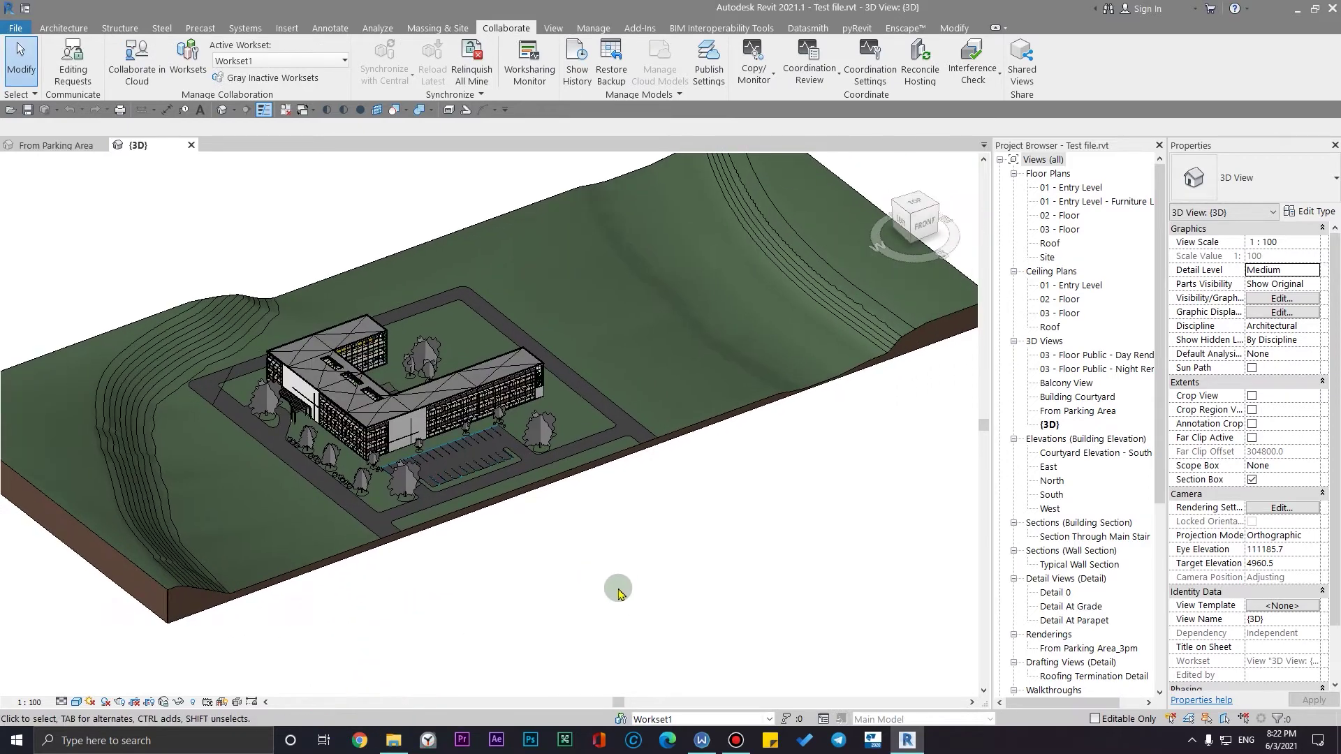
scroll(616, 587, "down", 2)
scroll(497, 314, "up", 1)
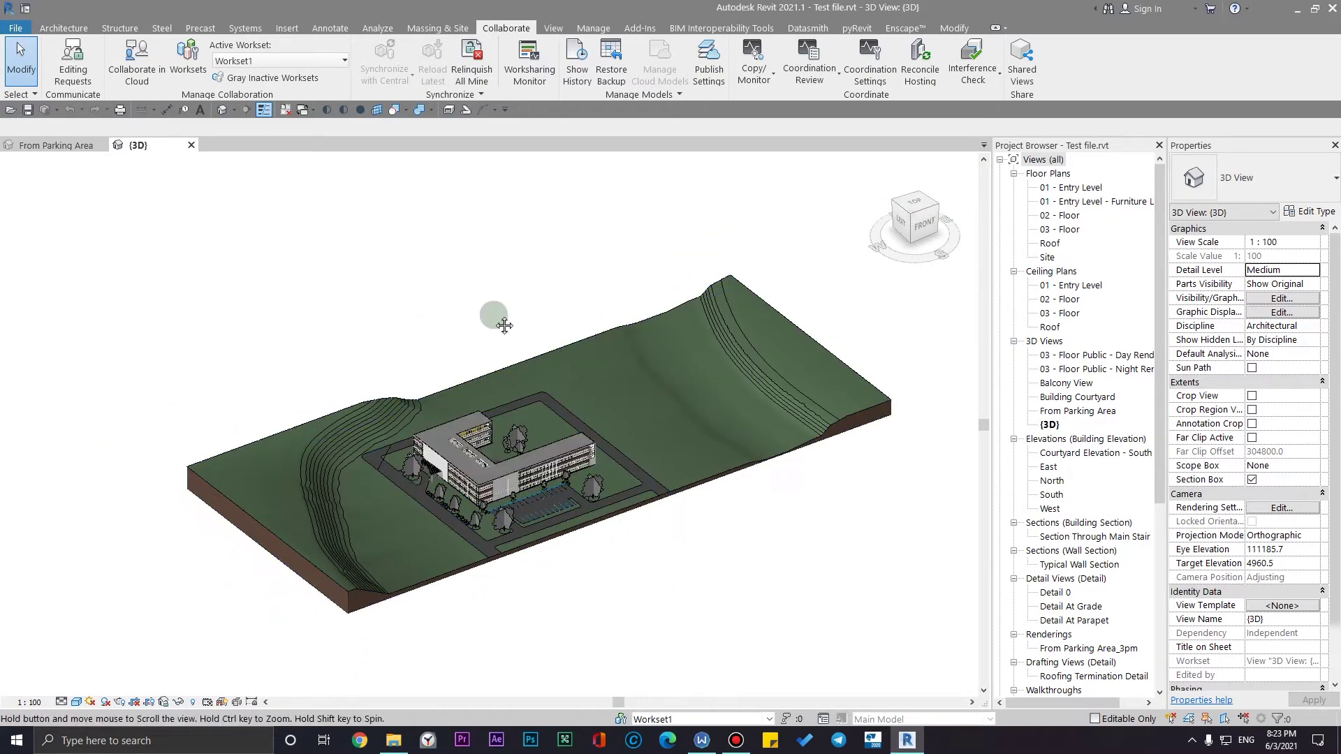
scroll(554, 329, "down", 1)
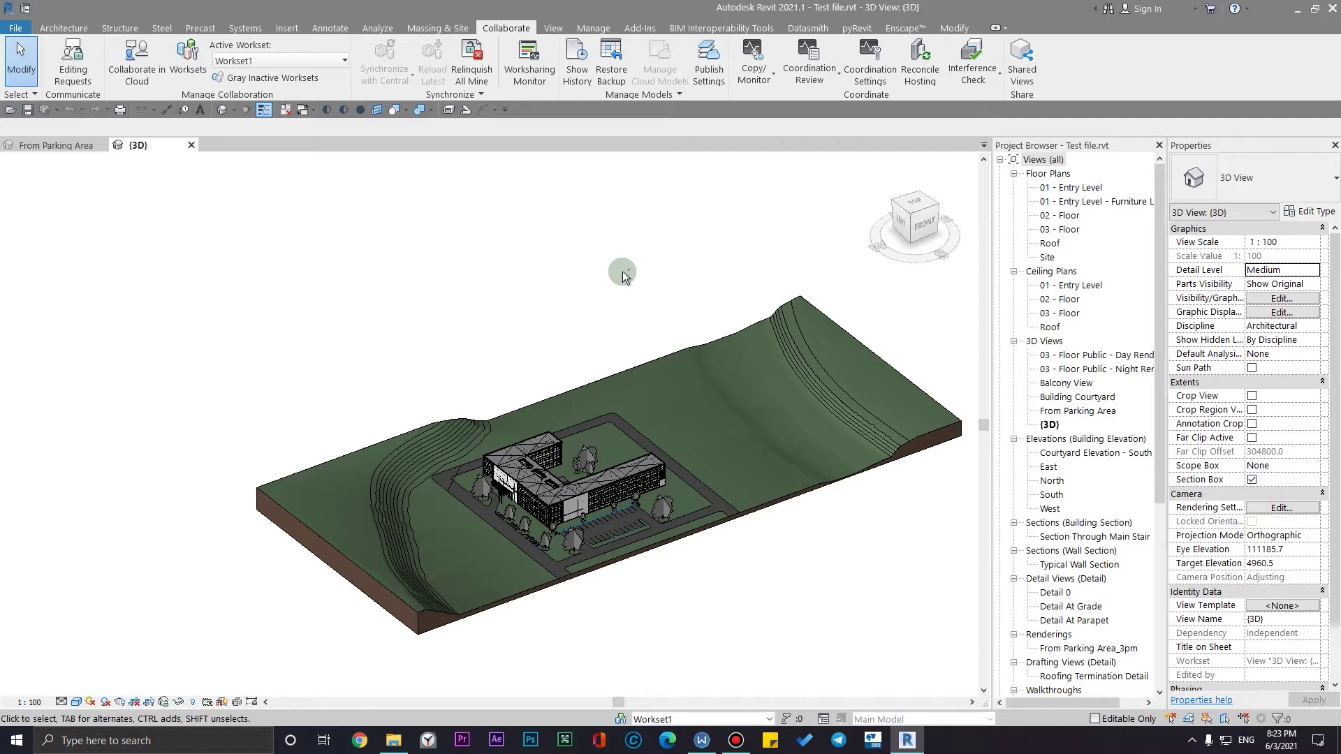
Save the workshared Test file with Ctrl+S, bringing up the Save File as Central Model prompt
key("ctrl+s")
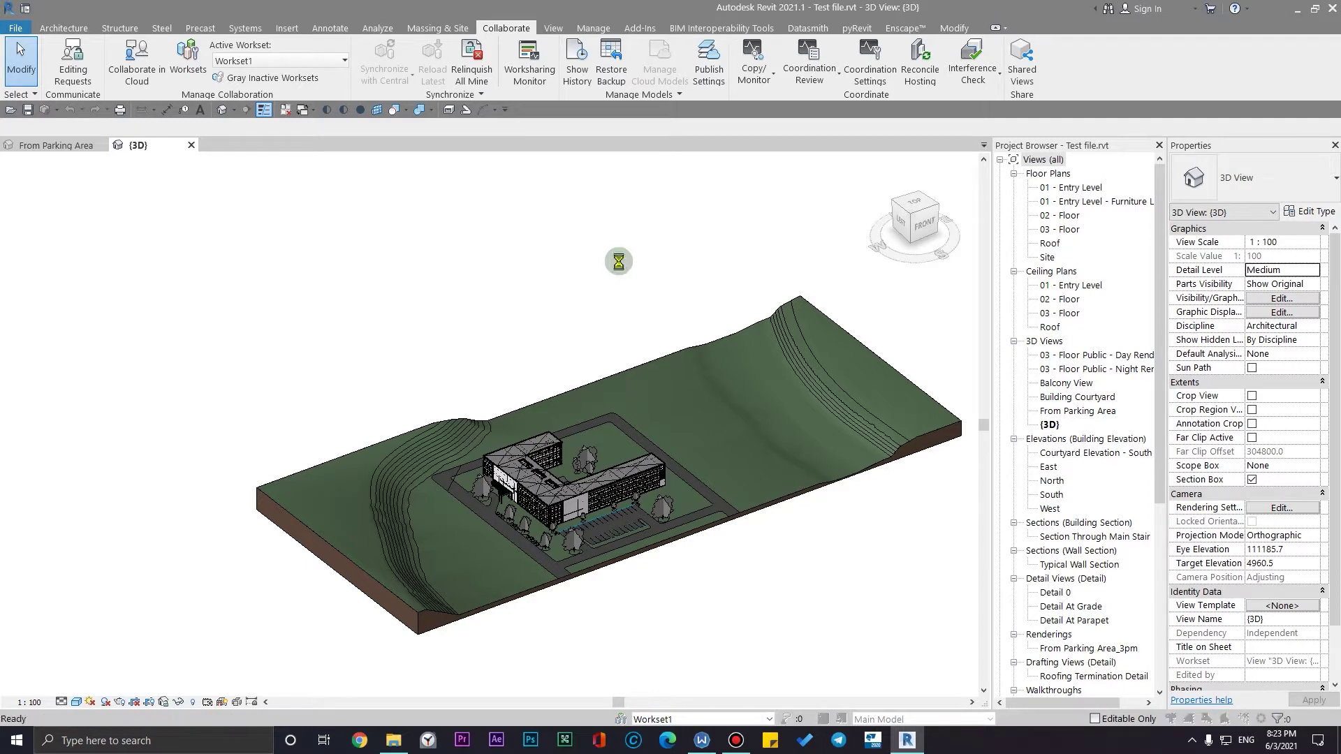
left_click_drag(644, 260, 659, 325)
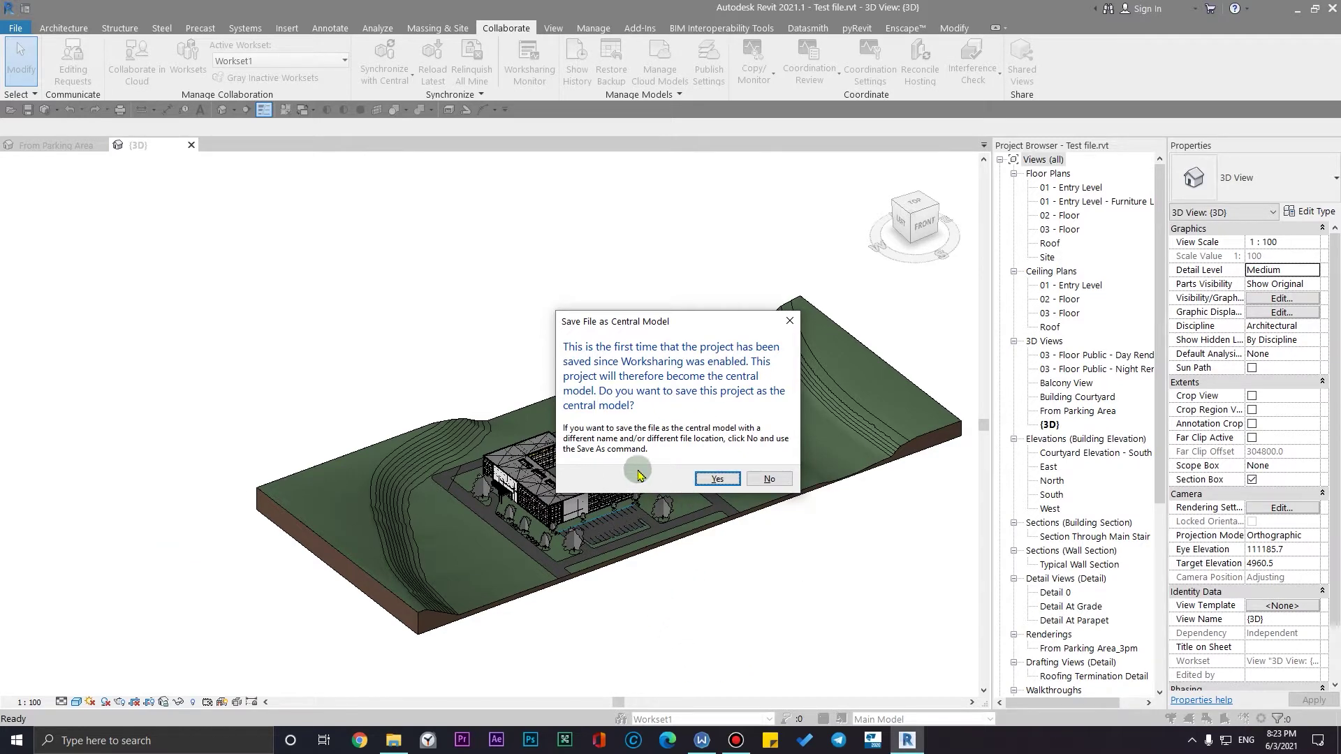
Save the Test file as the central model, then pan and orbit to view the whole site
left_click(717, 485)
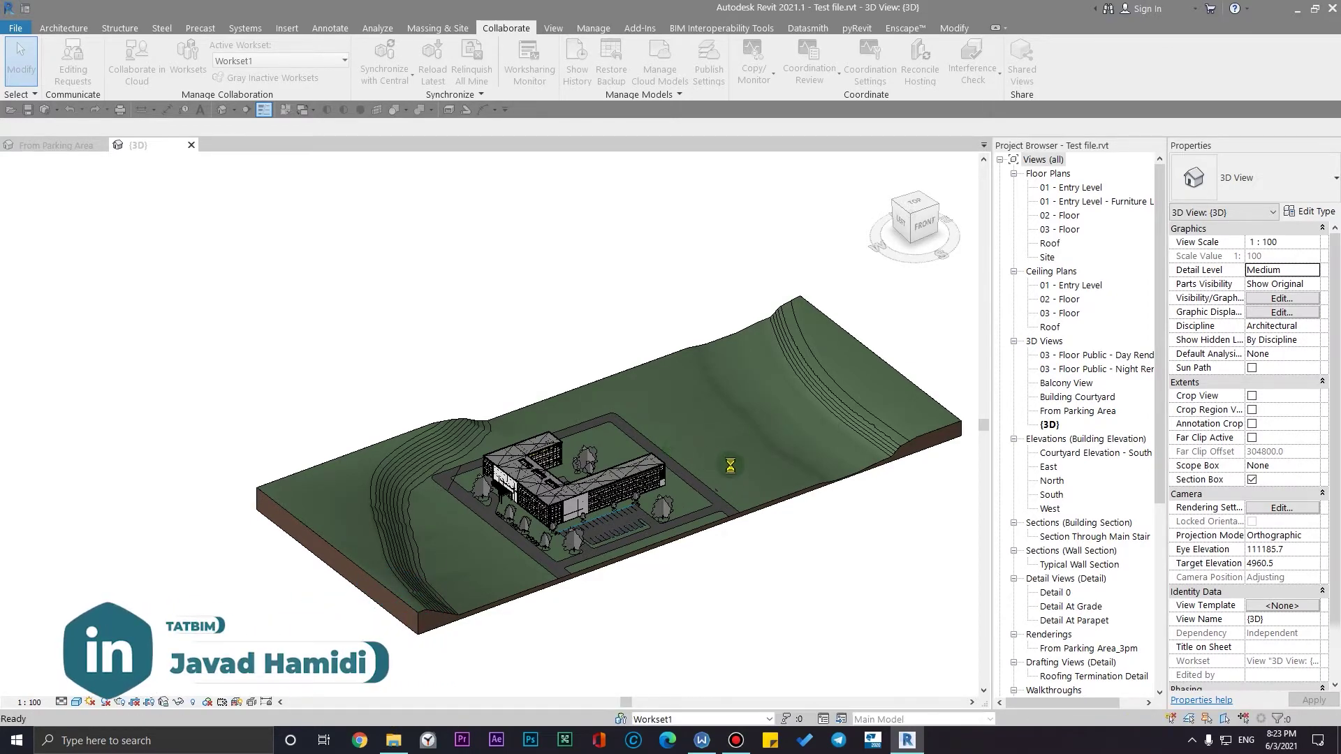
scroll(730, 465, "down", 3)
middle_click_drag(538, 474, 602, 492)
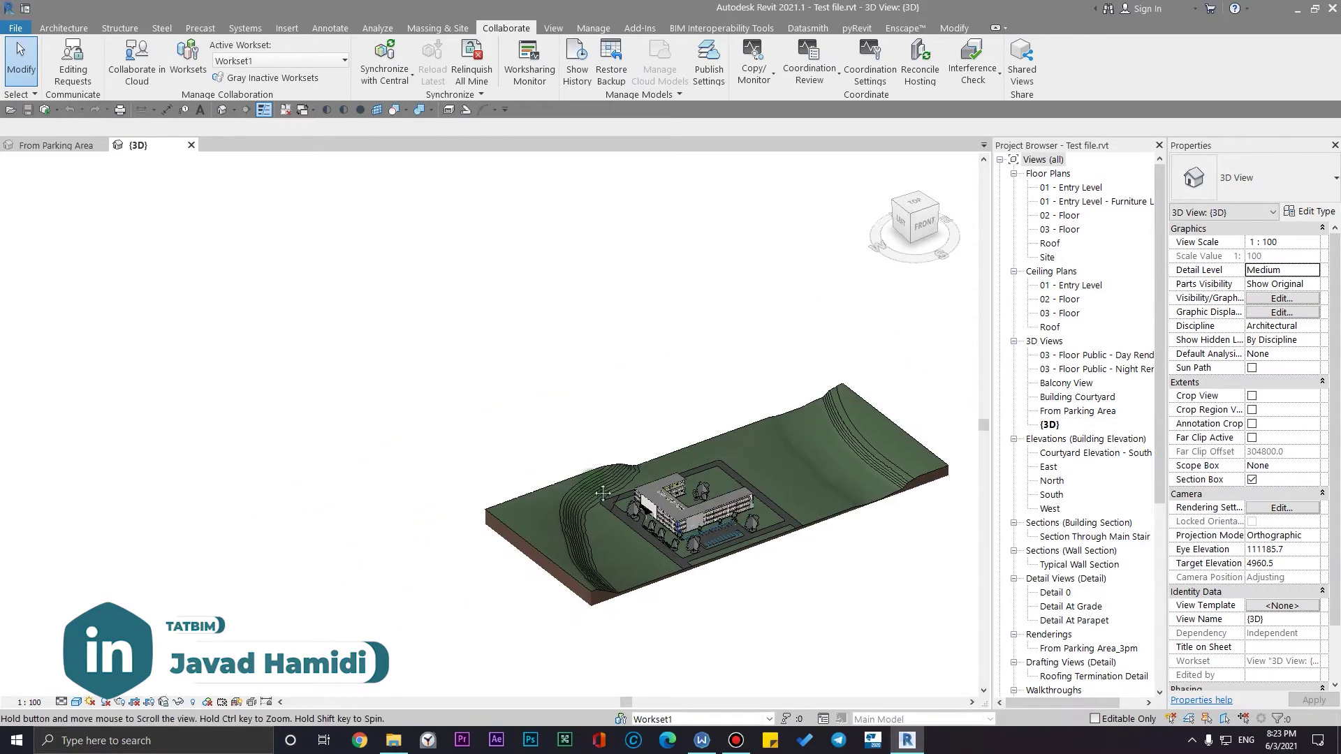
scroll(649, 509, "up", 3)
scroll(688, 522, "up", 3)
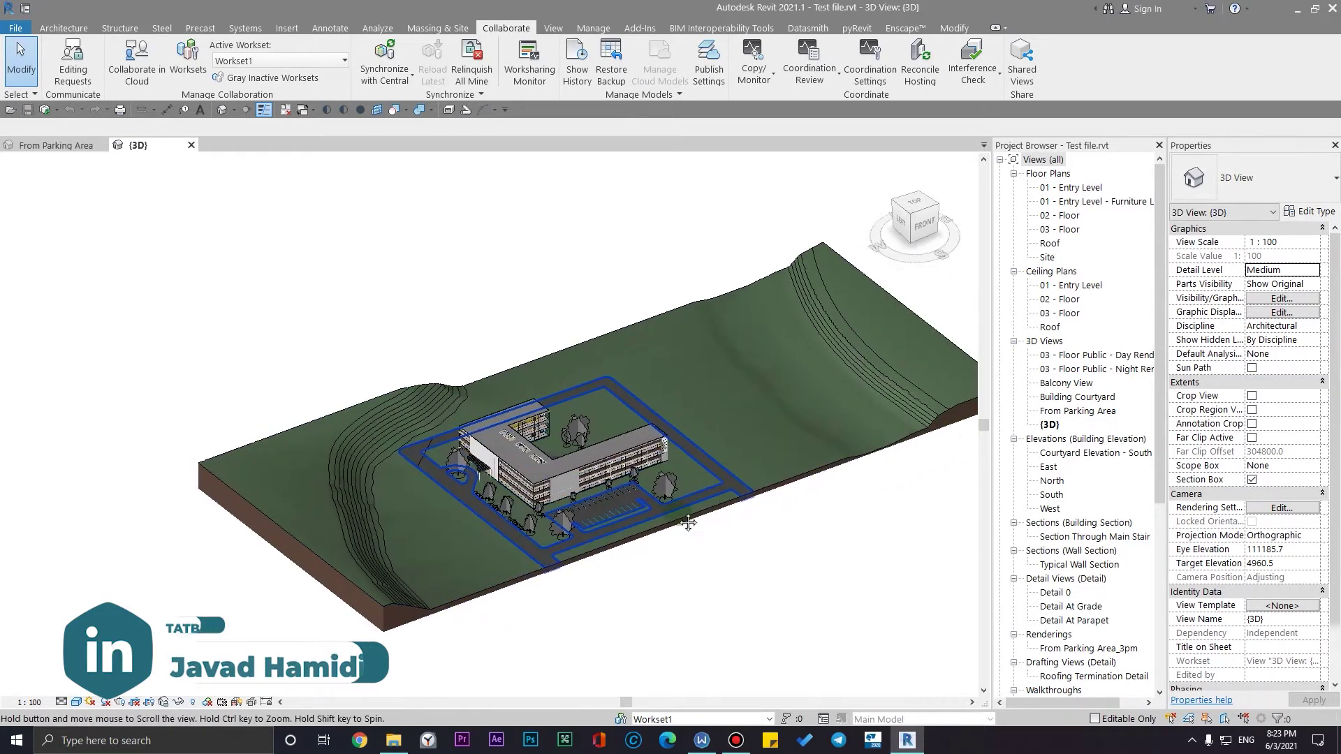
mouse_move(689, 522)
middle_mouse_down("shift")
mouse_move(506, 535)
mouse_move(661, 528)
mouse_move(574, 523)
mouse_move(628, 473)
mouse_move(637, 428)
mouse_move(449, 299)
mouse_move(433, 241)
middle_mouse_up("shift")
scroll(518, 543, "up", 3)
scroll(520, 545, "up", 2)
scroll(522, 545, "down", 3)
scroll(575, 524, "up", 3)
scroll(574, 524, "down", 3)
scroll(449, 301, "up", 3)
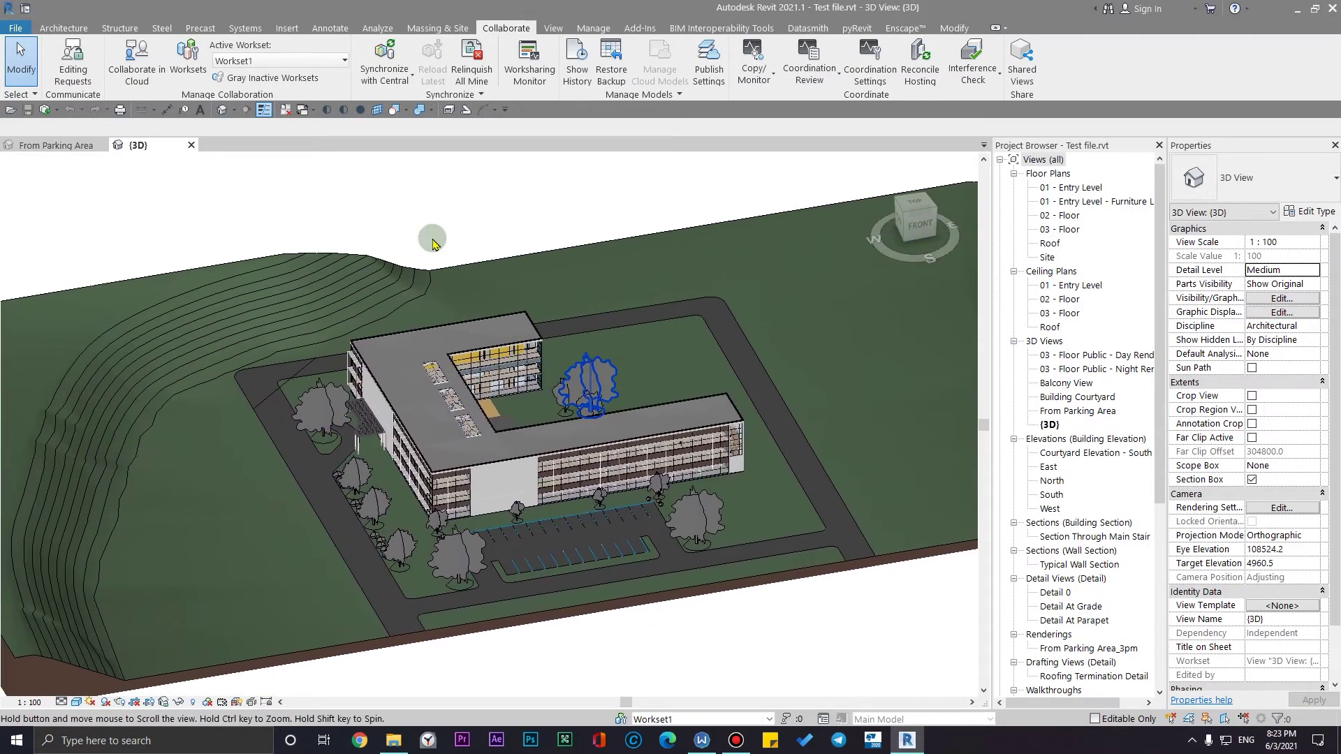
scroll(433, 241, "down", 3)
mouse_move(683, 509)
middle_mouse_down()
mouse_move(613, 515)
mouse_move(647, 525)
middle_mouse_up()
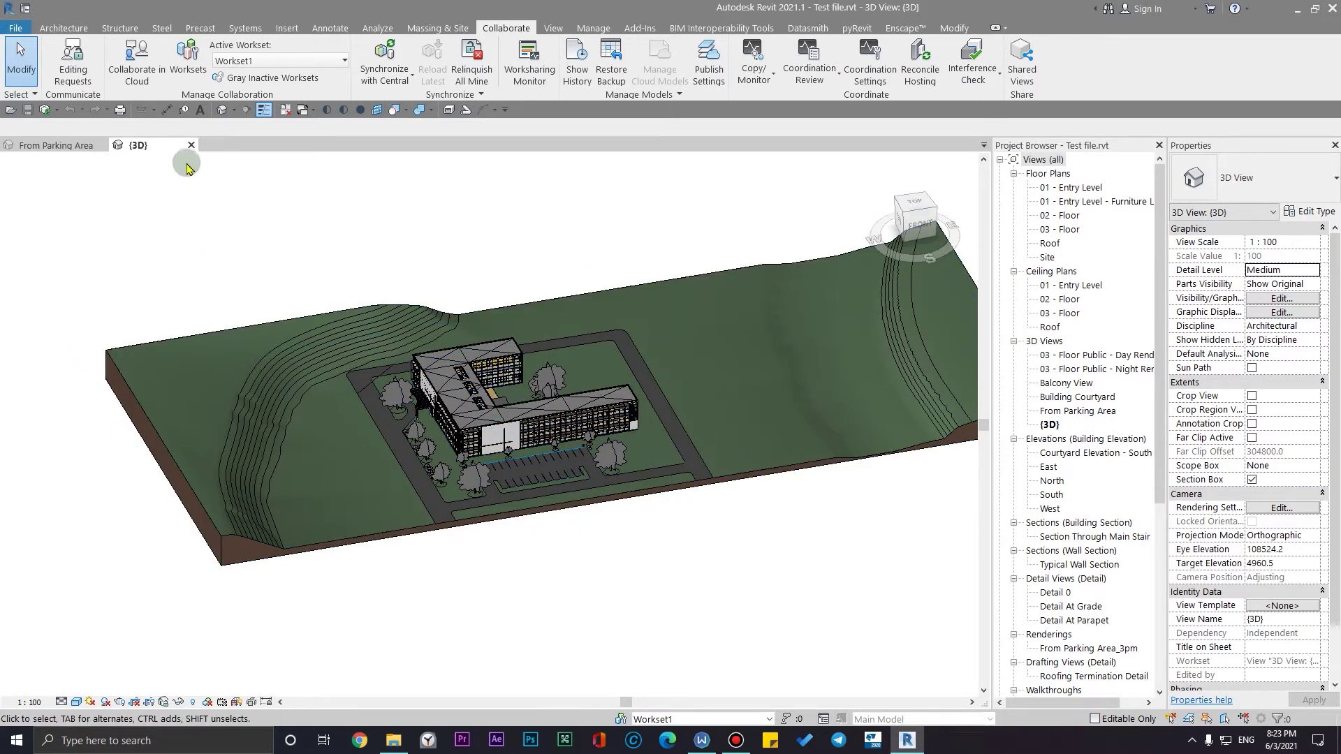
Close the open views and open Desktop Test file.rvt as a new local copy
left_click(191, 145)
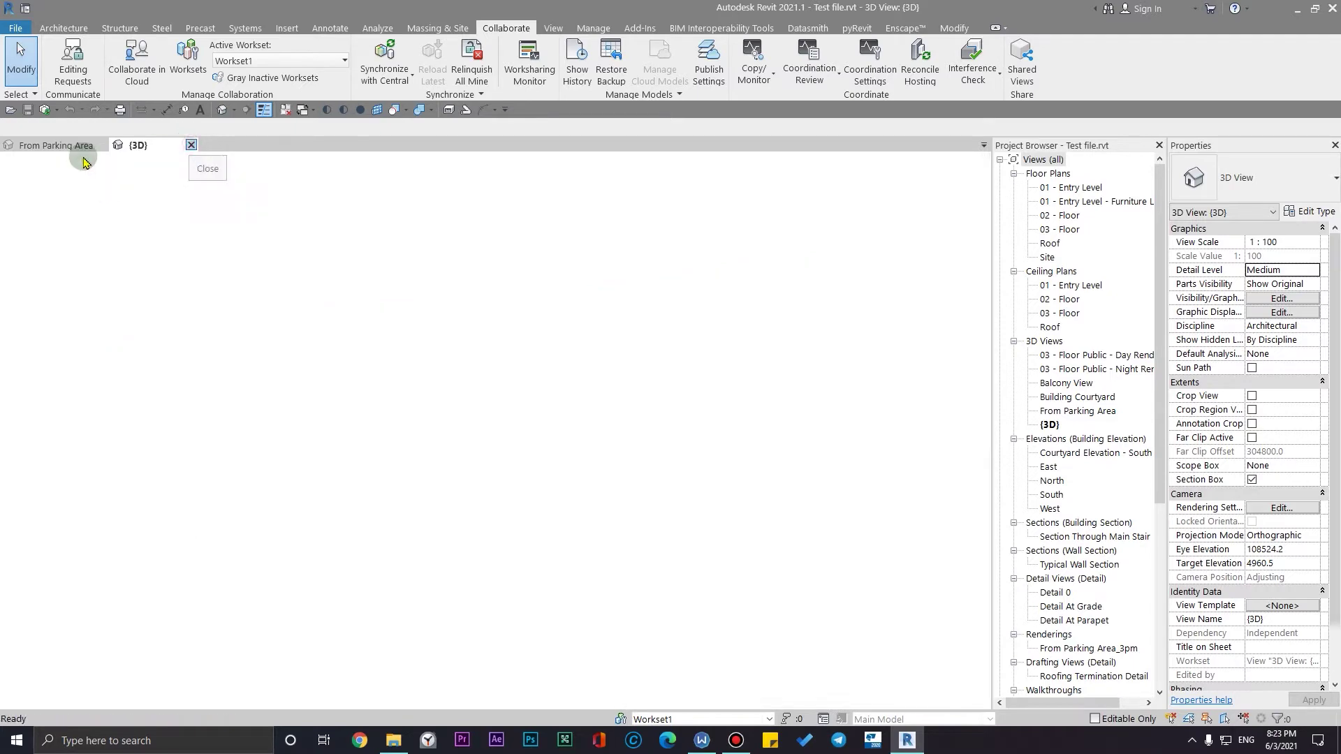
left_click(106, 146)
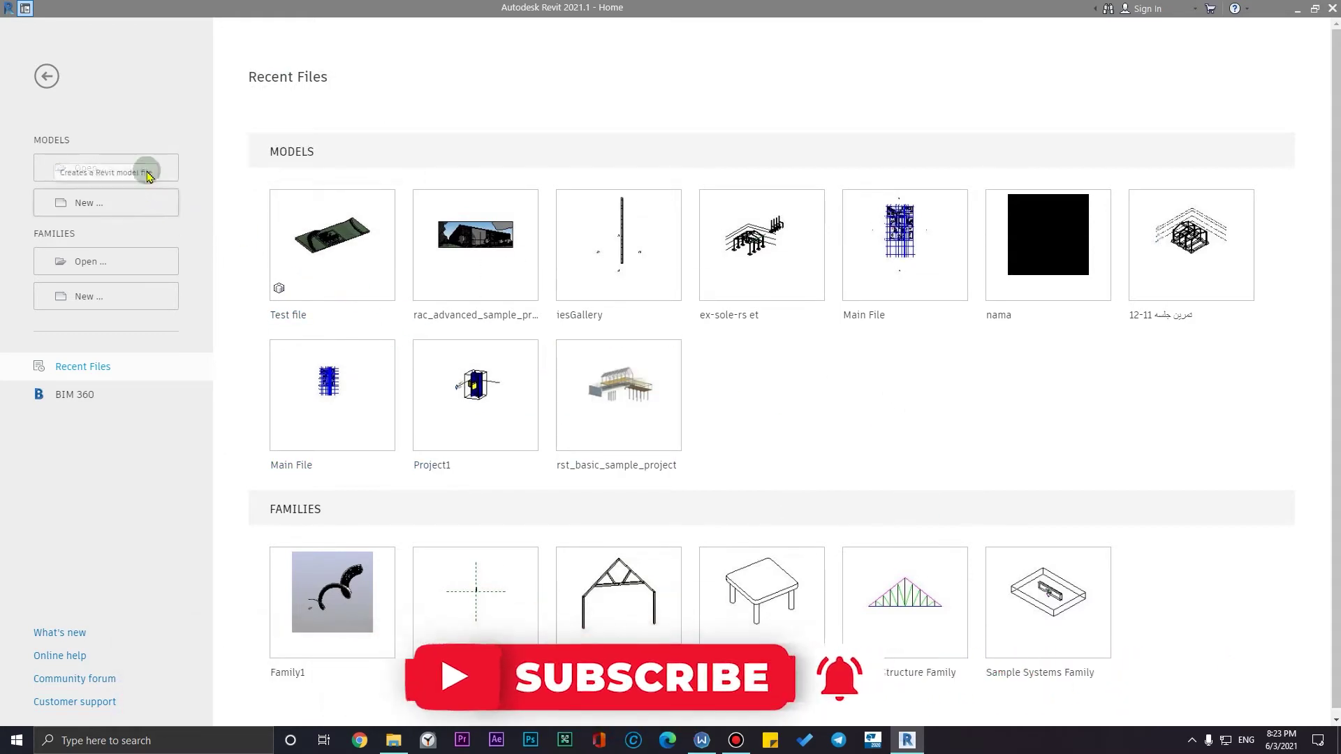
left_click(131, 170)
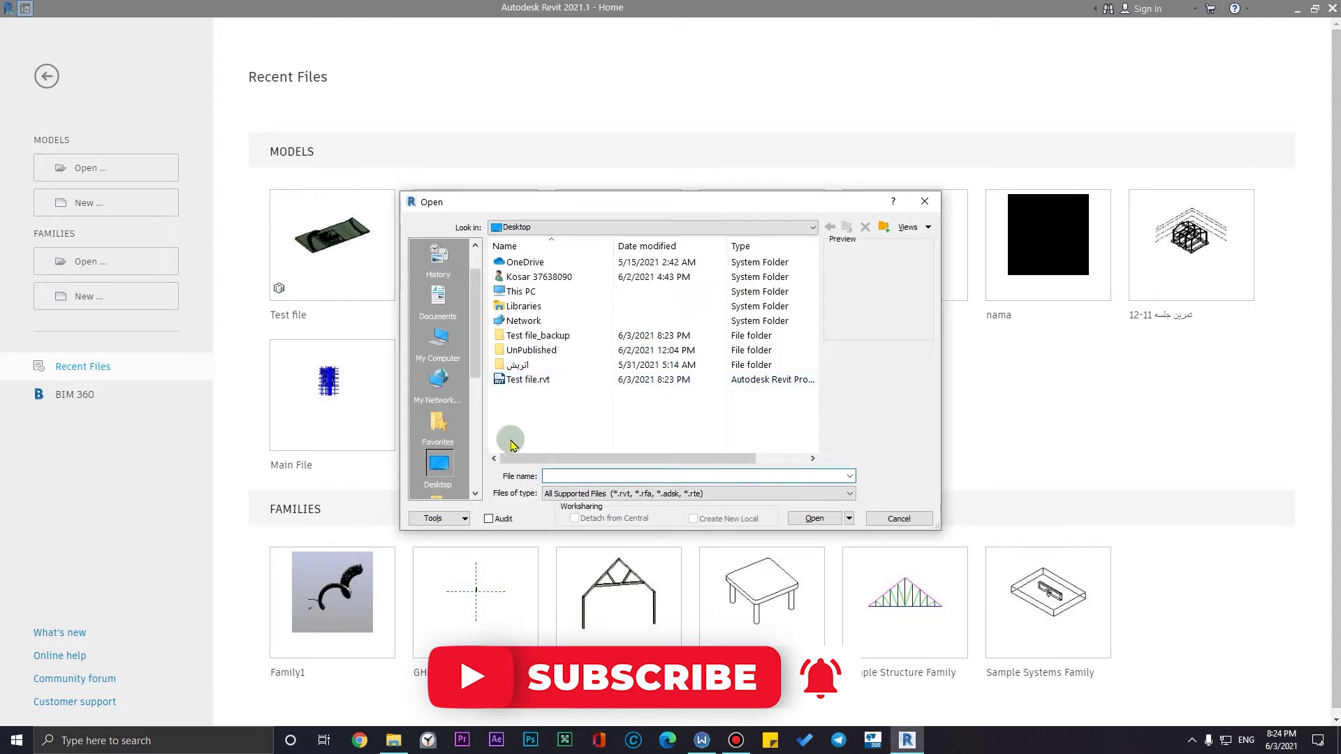
left_click(548, 380)
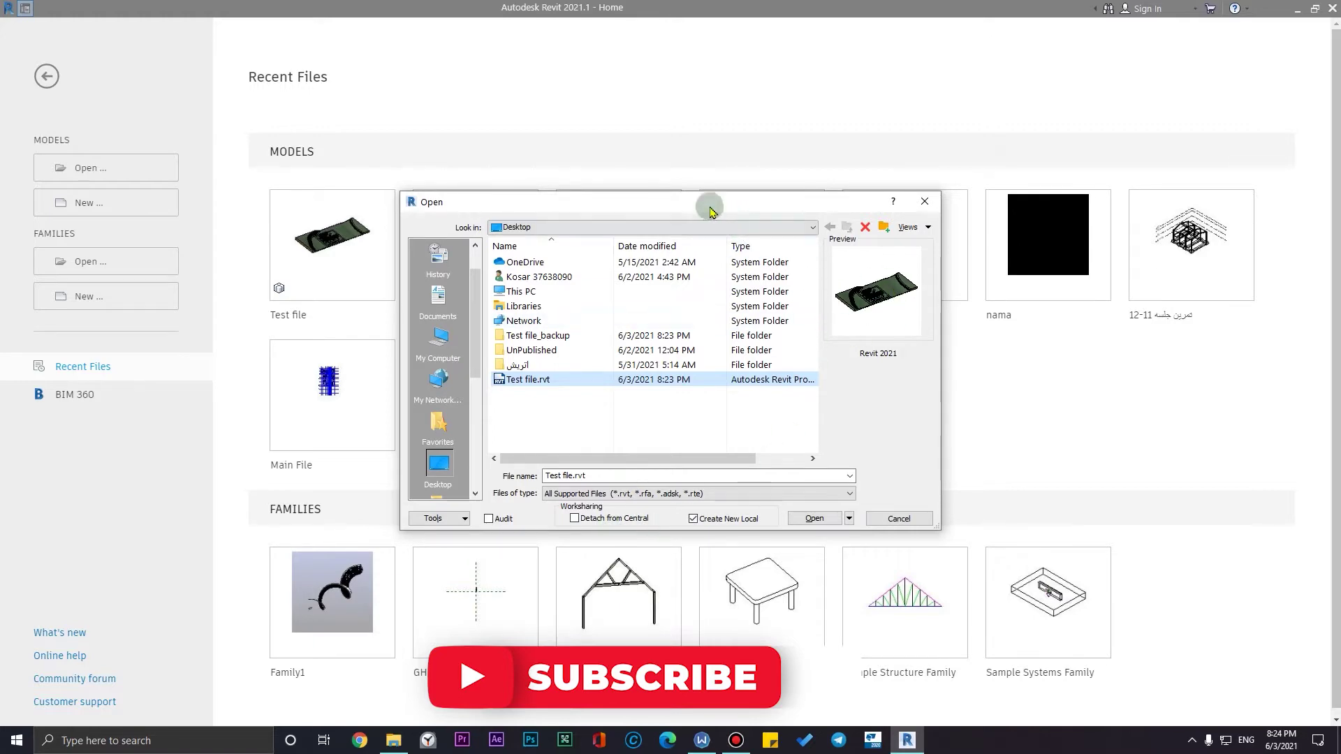
left_click_drag(709, 202, 821, 462)
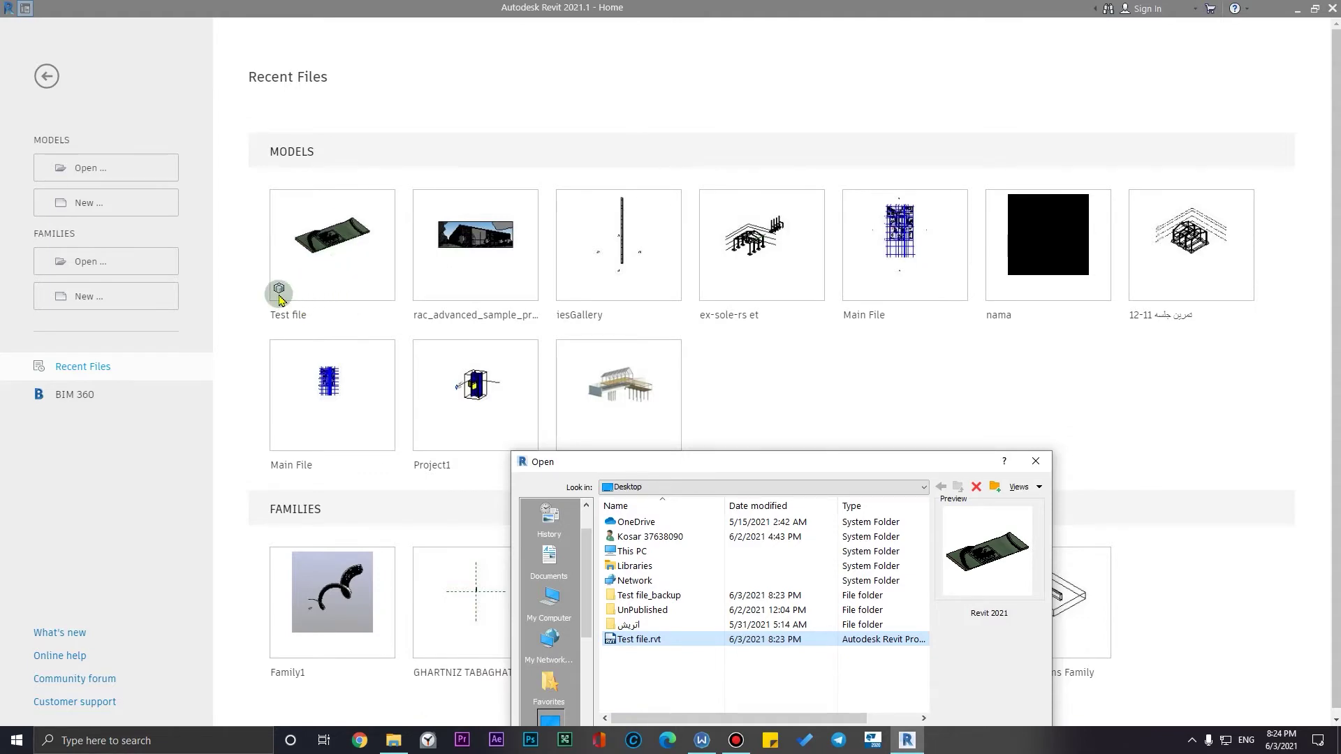
left_click_drag(833, 464, 690, 205)
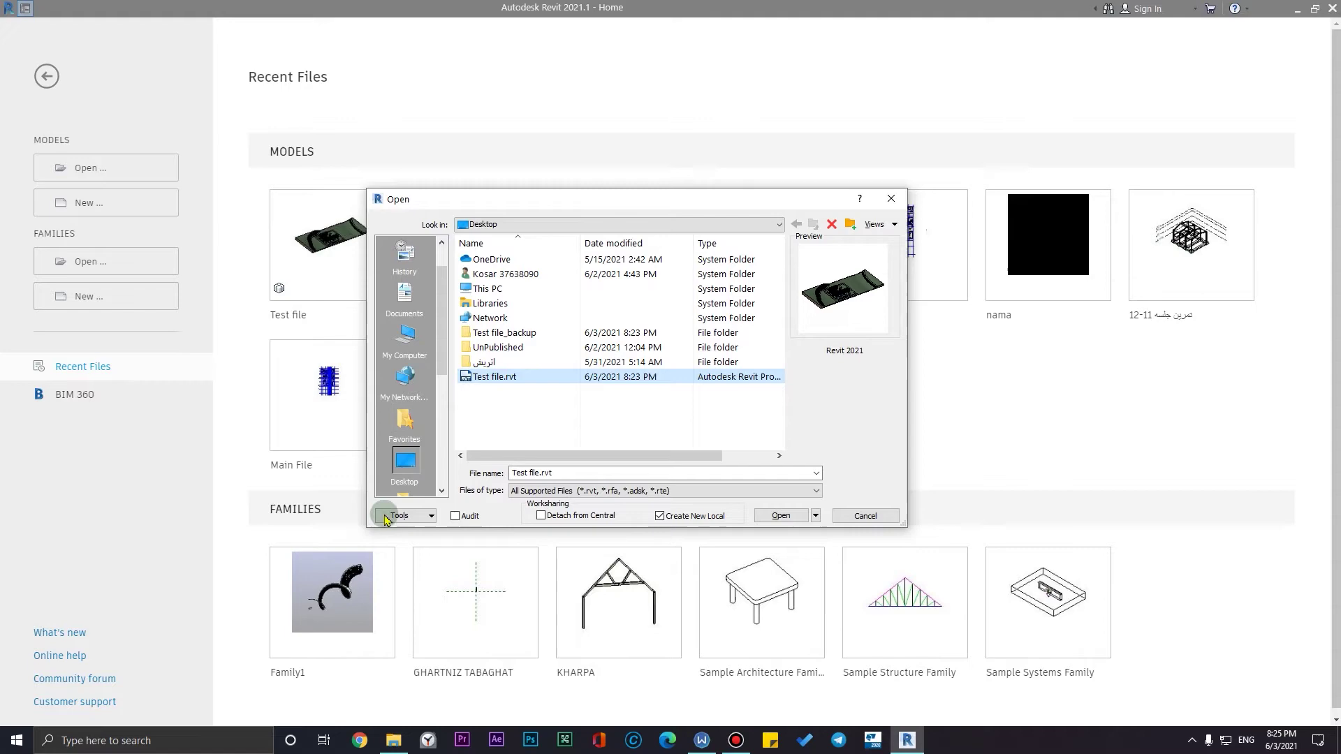
left_click(781, 516)
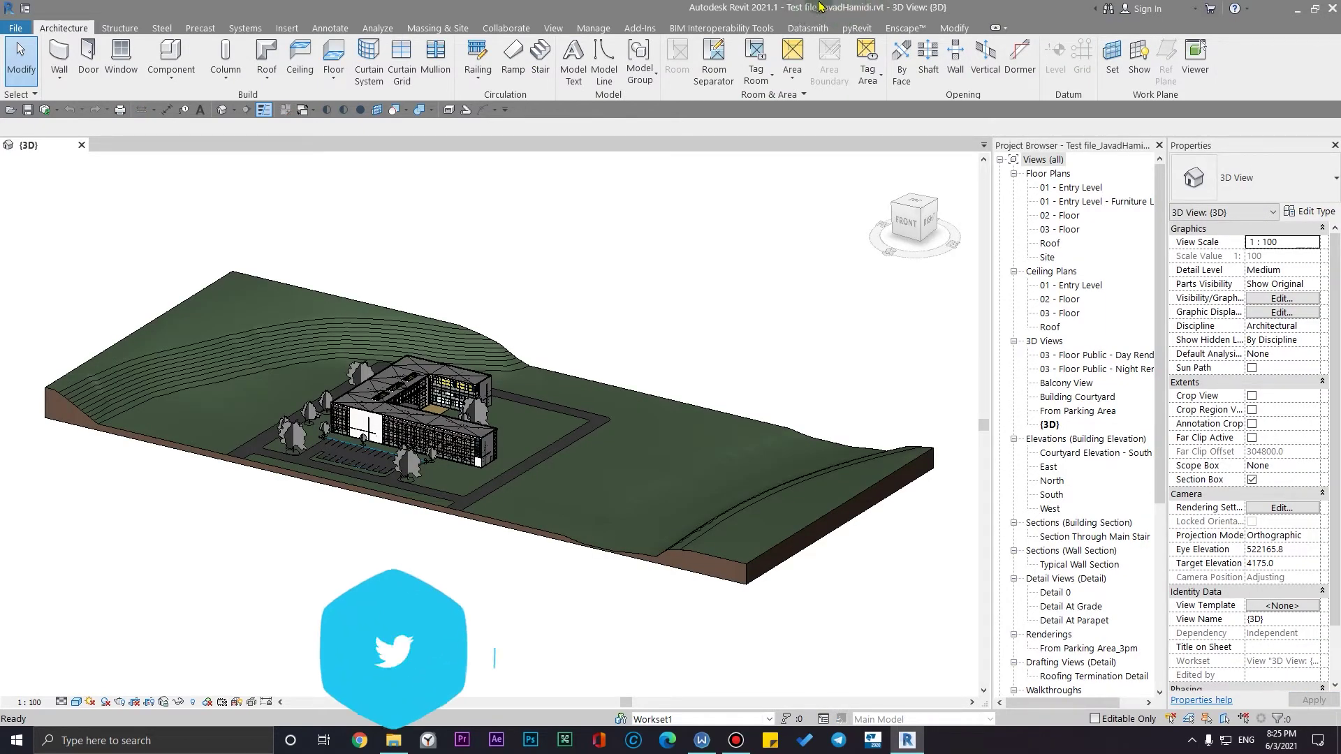
scroll(679, 496, "down", 3)
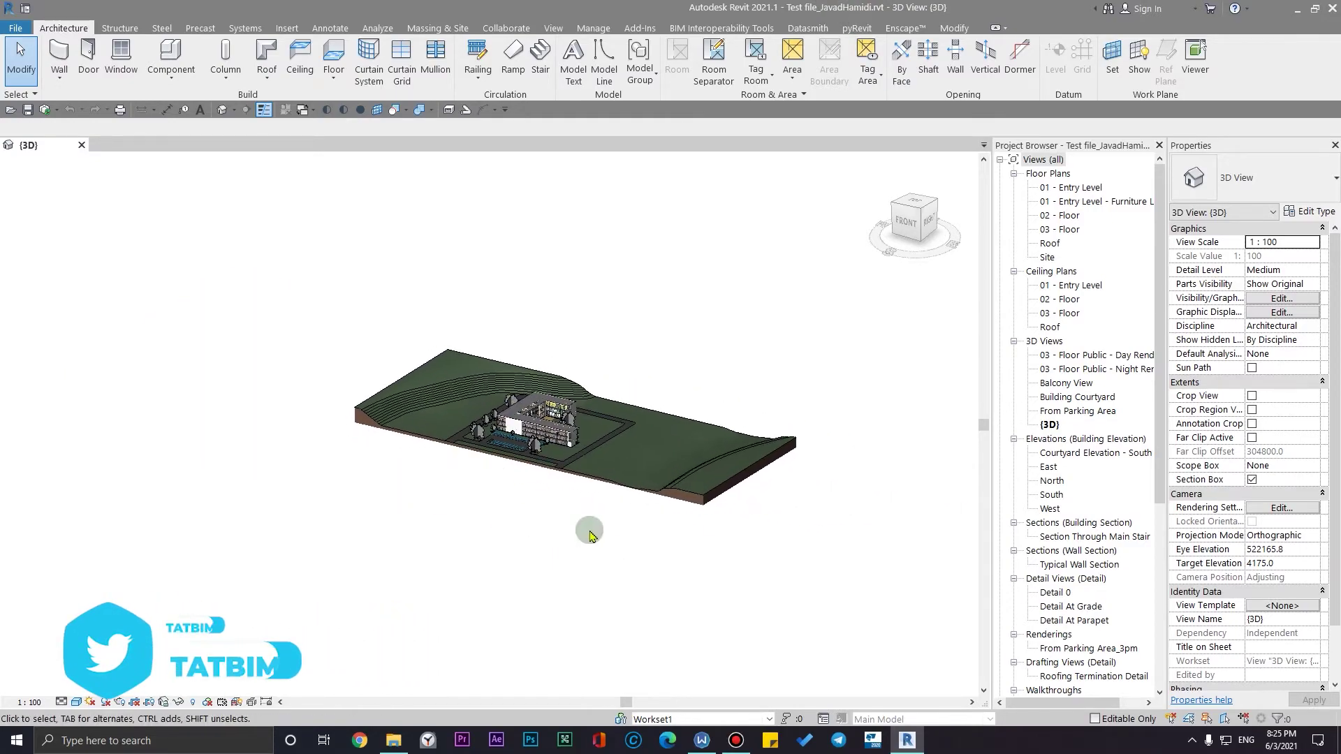
scroll(356, 450, "up", 4)
scroll(356, 449, "up", 4)
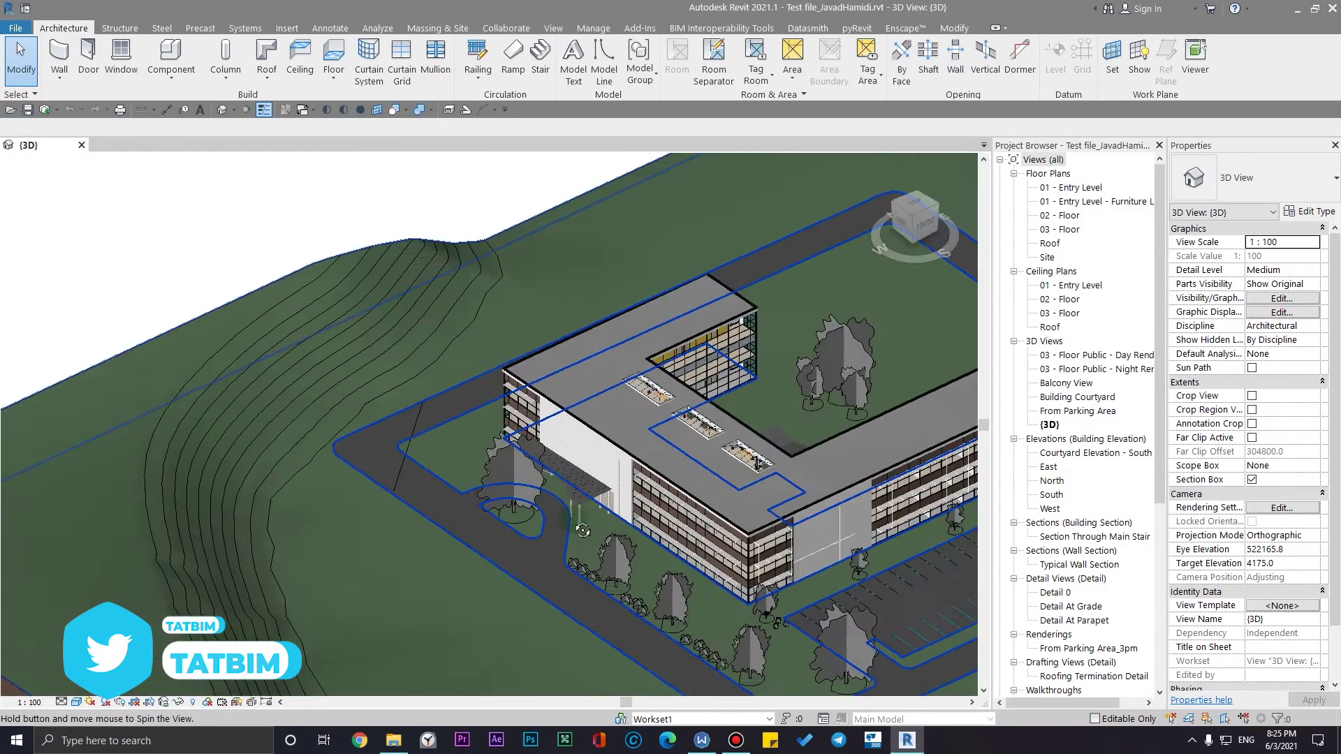
mouse_move(355, 449)
middle_mouse_down("shift")
mouse_move(384, 516)
mouse_move(427, 504)
middle_mouse_up("shift")
scroll(383, 516, "down", 4)
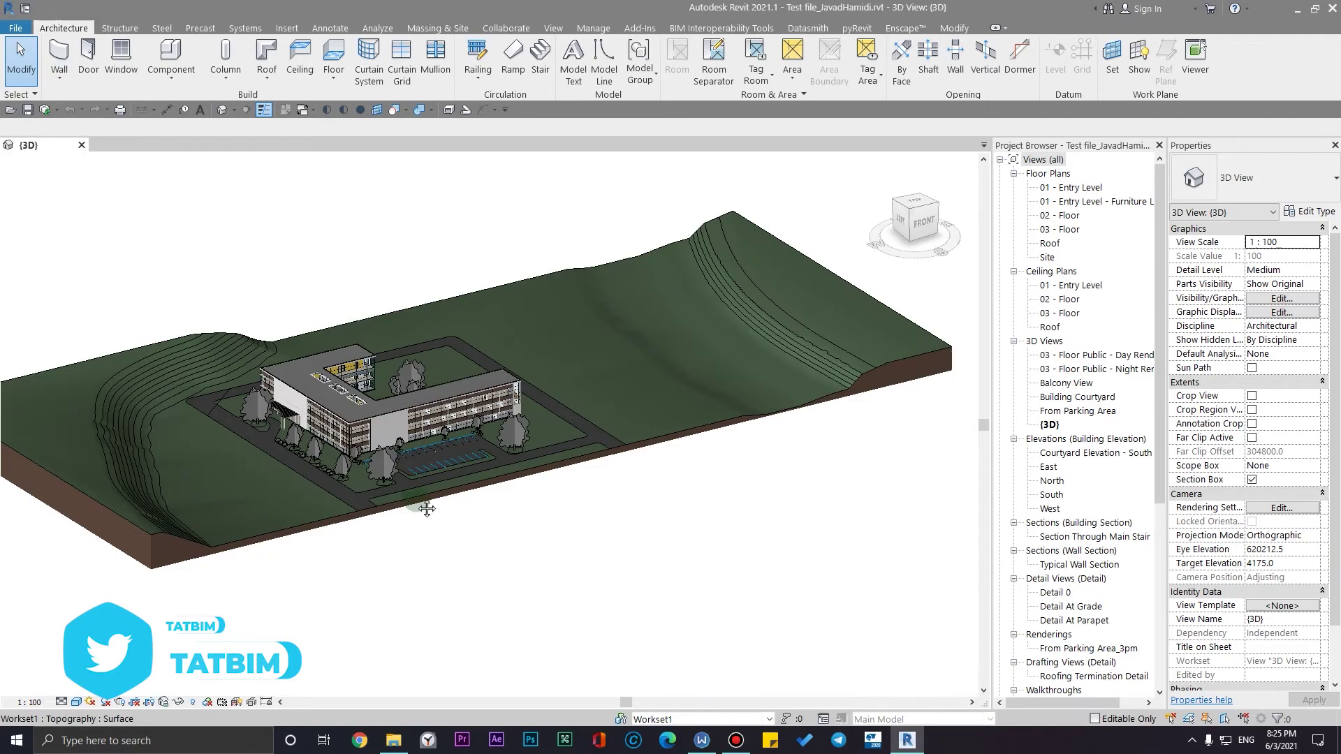
scroll(428, 503, "up", 3)
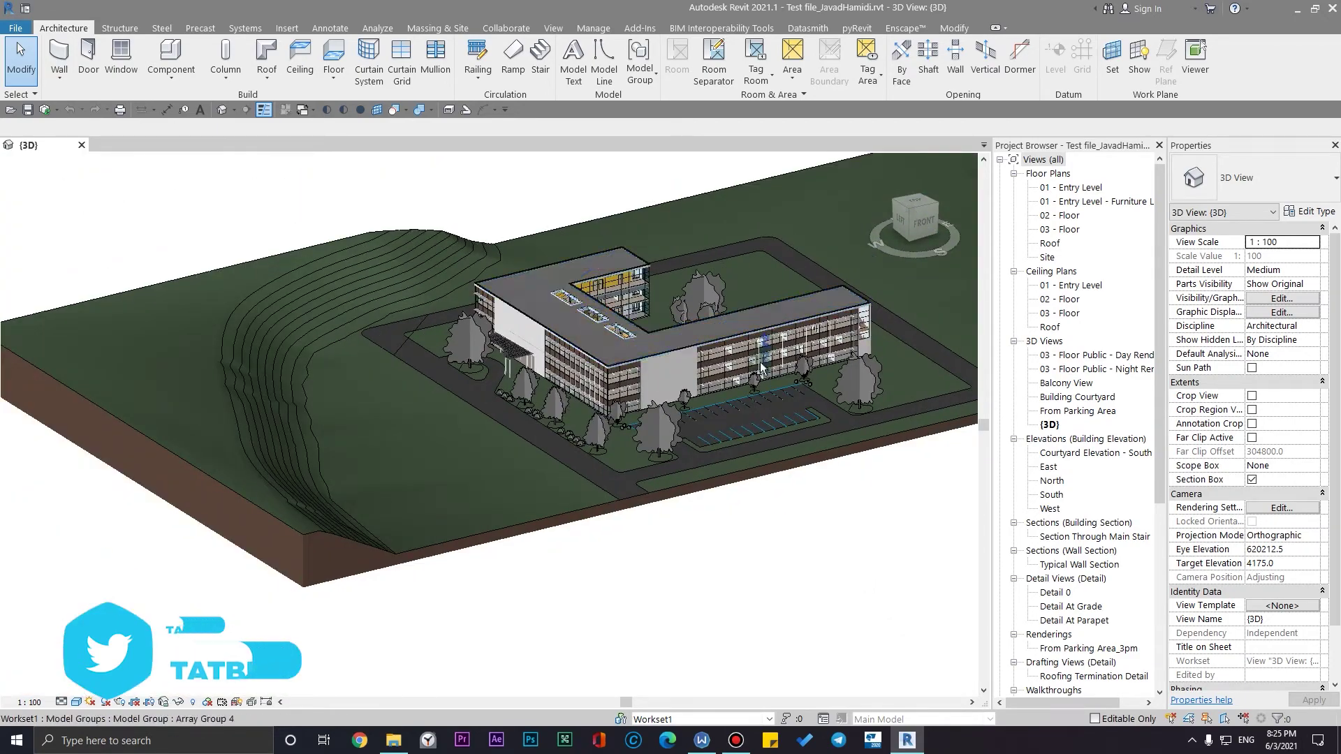
mouse_move(762, 369)
middle_mouse_down("shift")
mouse_move(673, 288)
mouse_move(723, 584)
middle_mouse_up("shift")
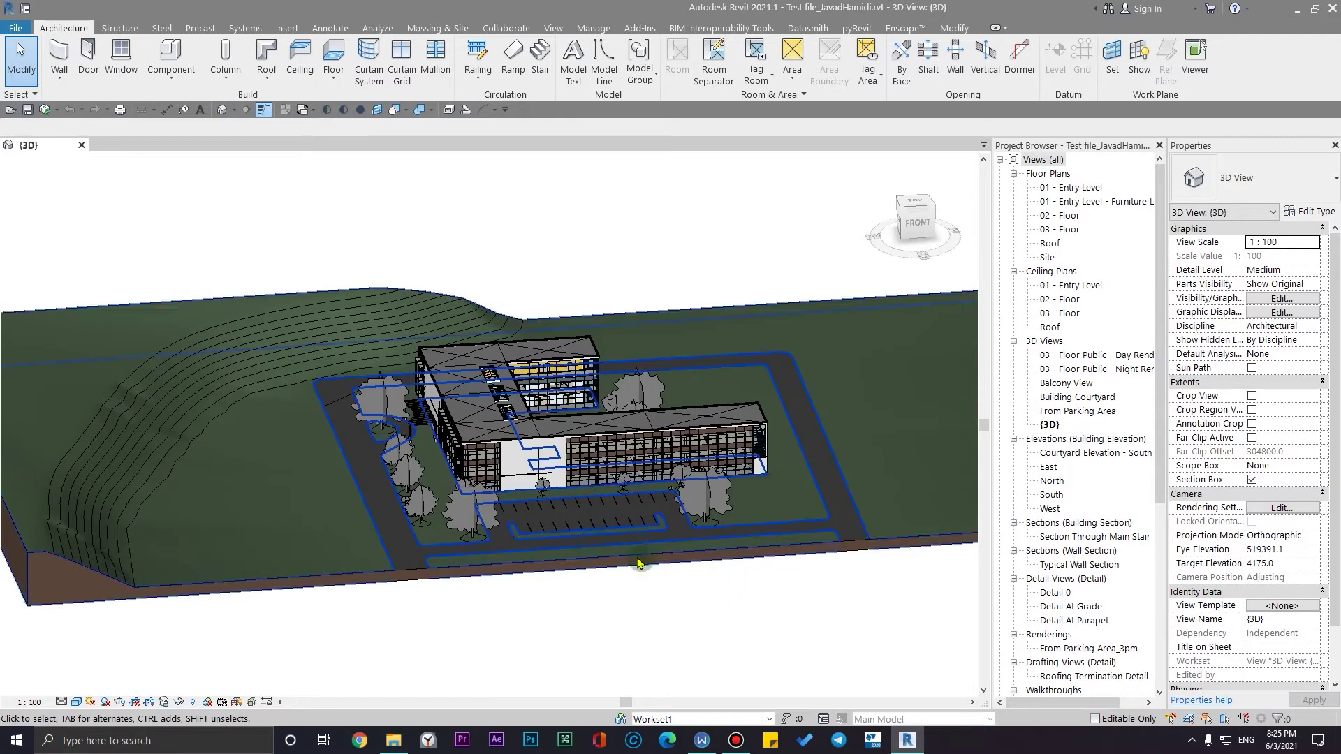
middle_click_drag(638, 560, 293, 311, "shift")
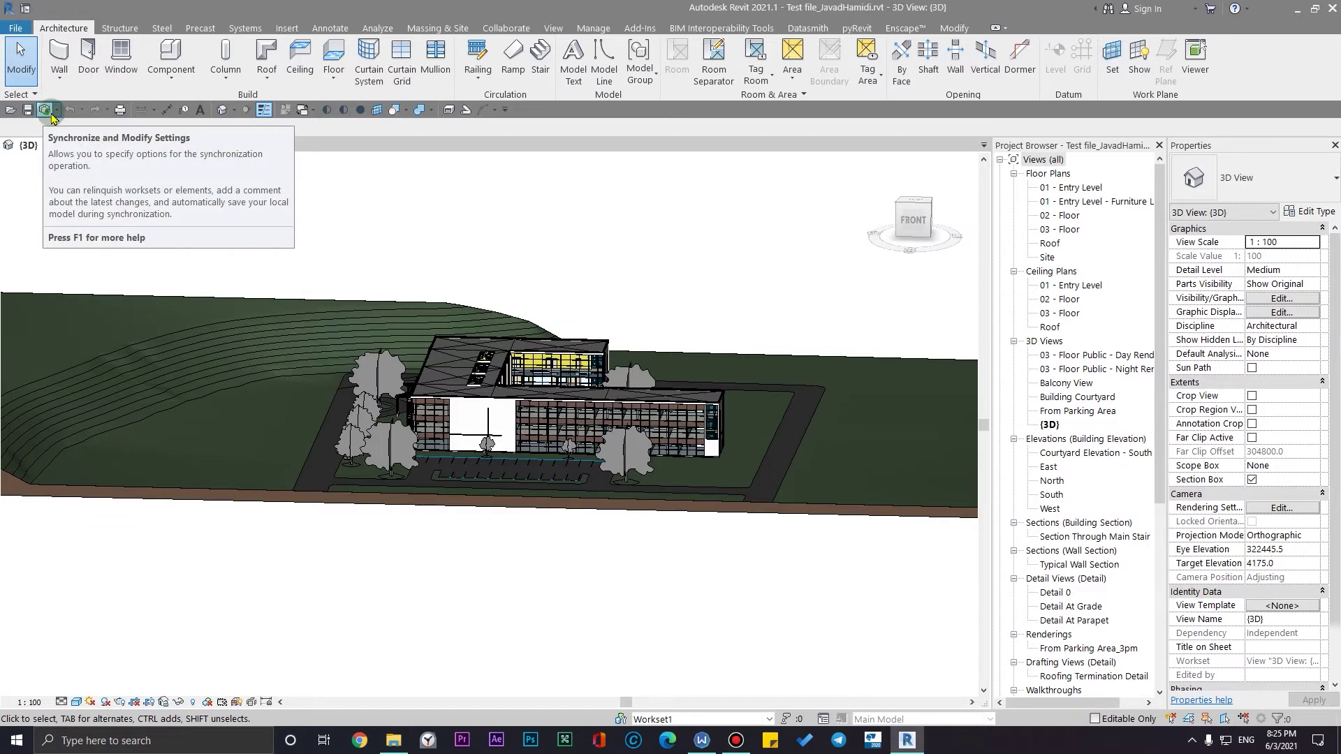
Synchronize with central with Save Local File kept checked, then orbit to a higher isometric view
left_click(46, 109)
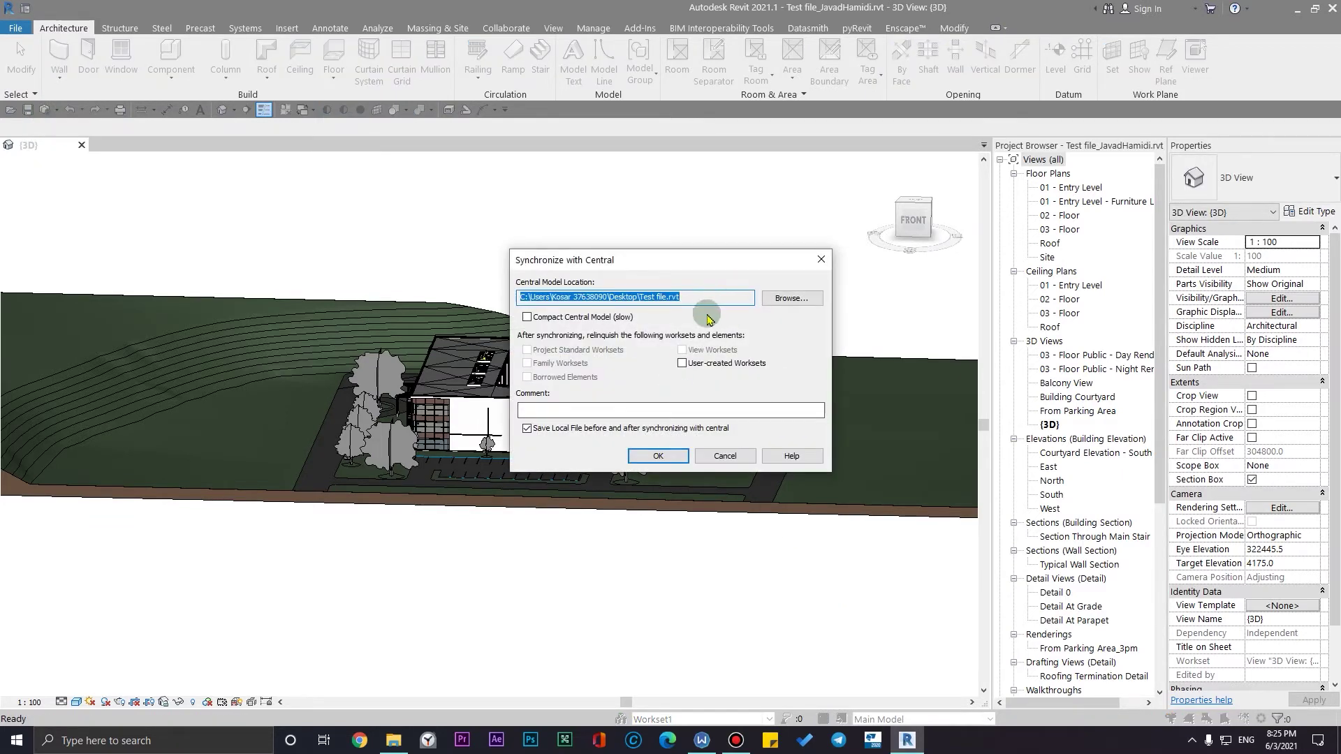
mouse_move(725, 263)
left_mouse_down()
mouse_move(641, 367)
mouse_move(800, 433)
mouse_move(757, 432)
mouse_move(781, 375)
left_mouse_up()
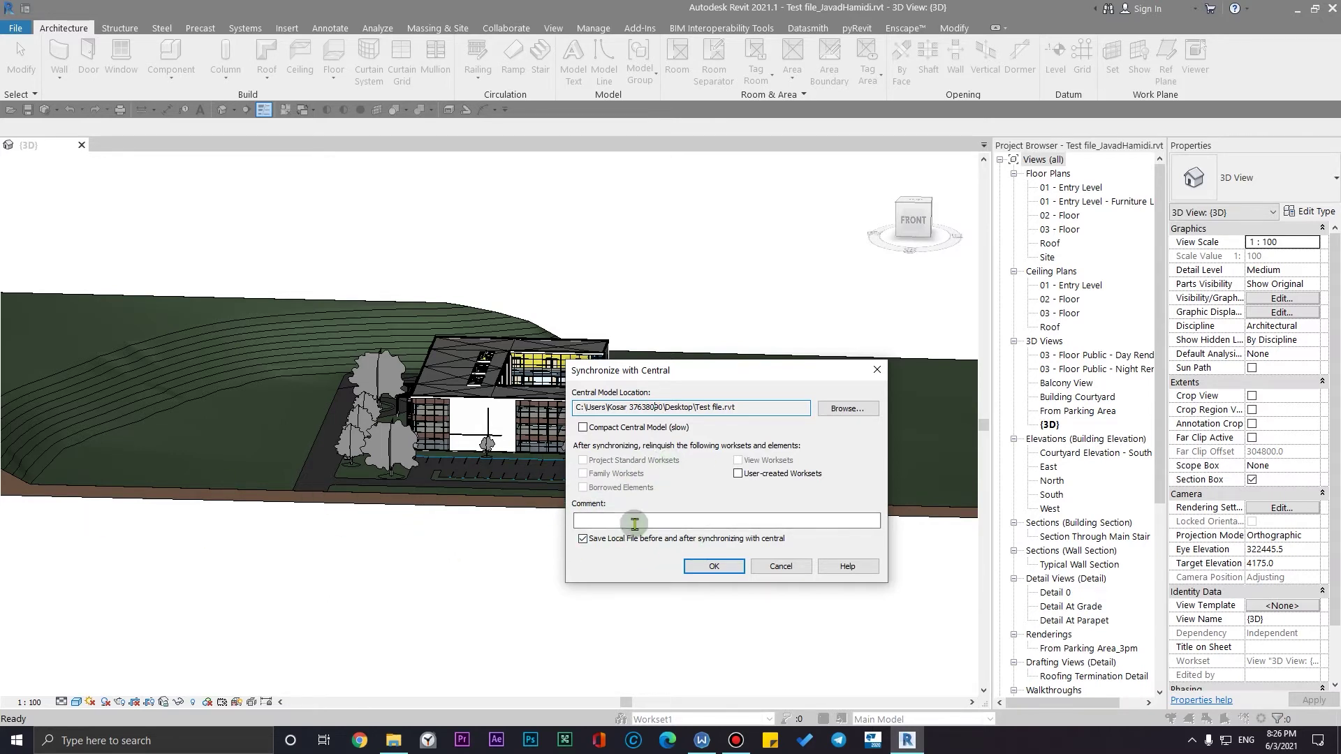
left_click(711, 567)
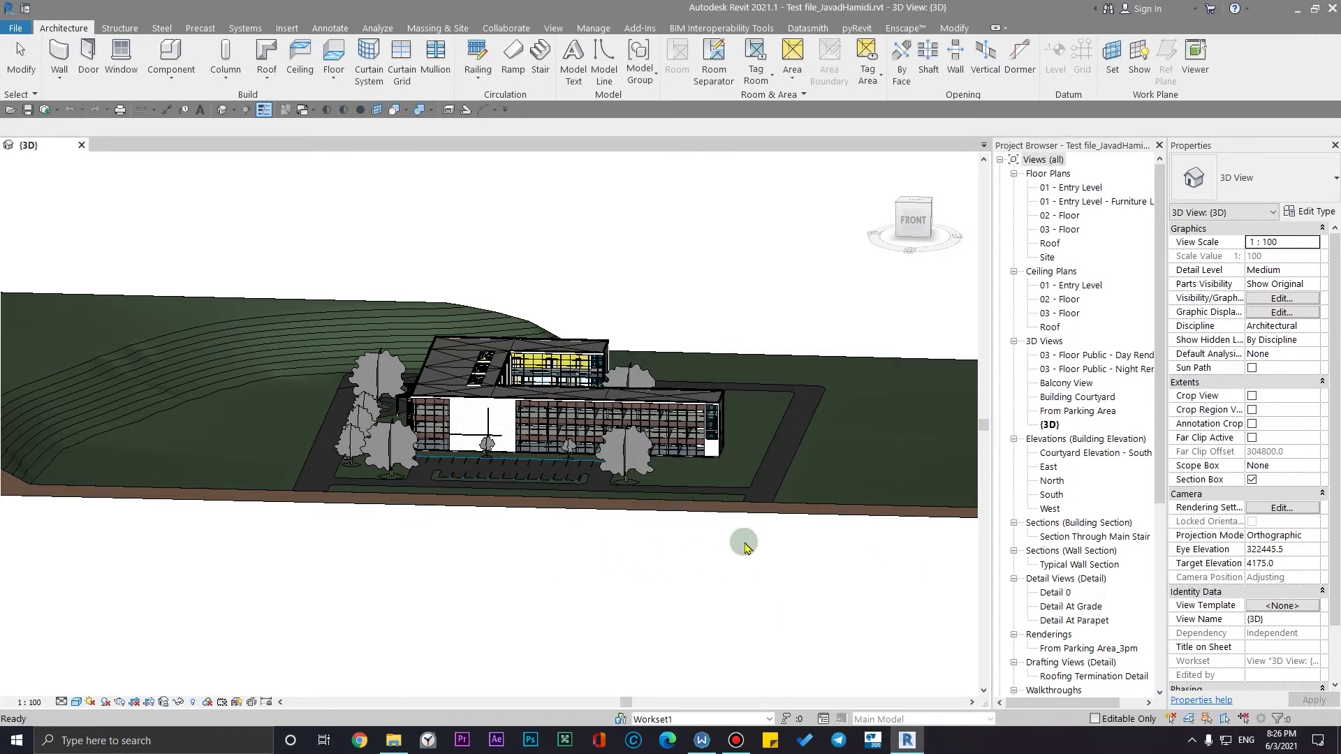
scroll(654, 514, "up", 2)
scroll(693, 529, "up", 2)
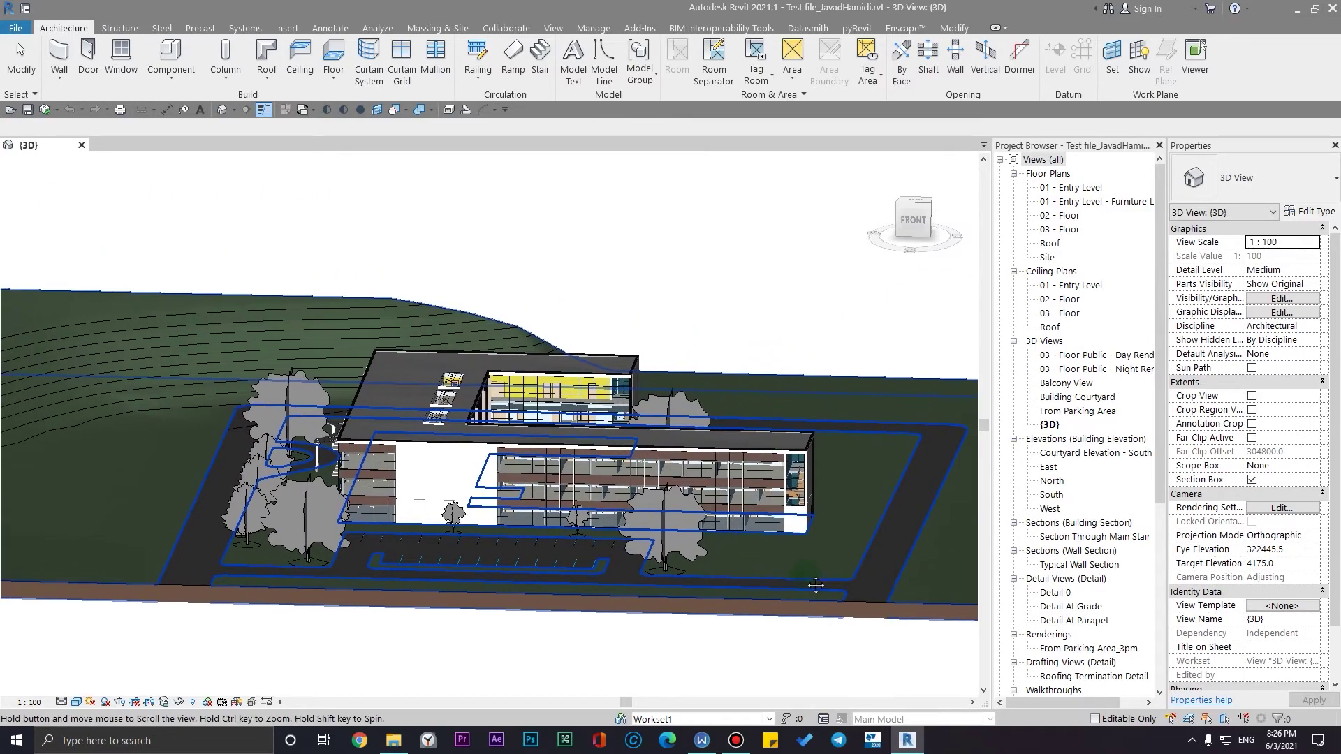
scroll(731, 549, "up", 2)
scroll(732, 549, "down", 3)
mouse_move(732, 550)
middle_mouse_down("shift")
mouse_move(697, 622)
mouse_move(672, 538)
middle_mouse_up("shift")
scroll(672, 537, "up", 3)
scroll(733, 566, "down", 2)
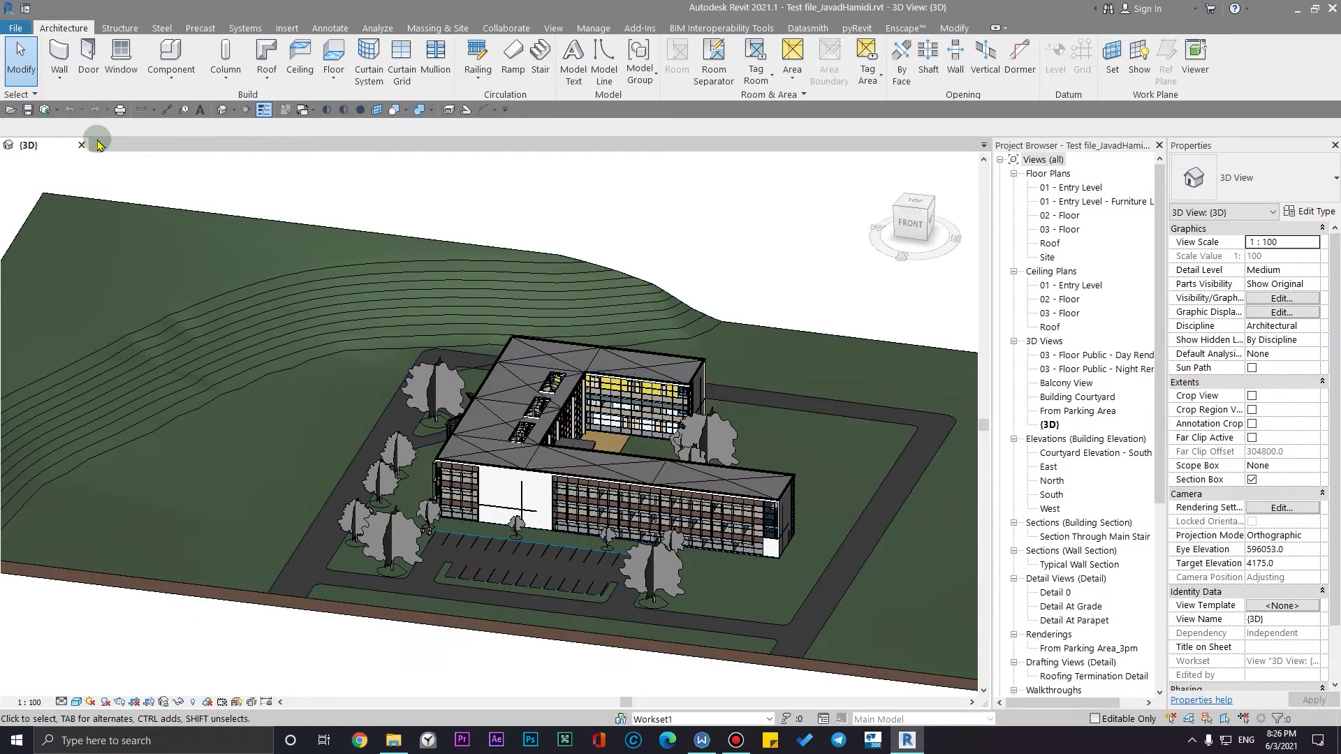
Close the 3D view tab and relinquish all elements and worksets
left_click(82, 146)
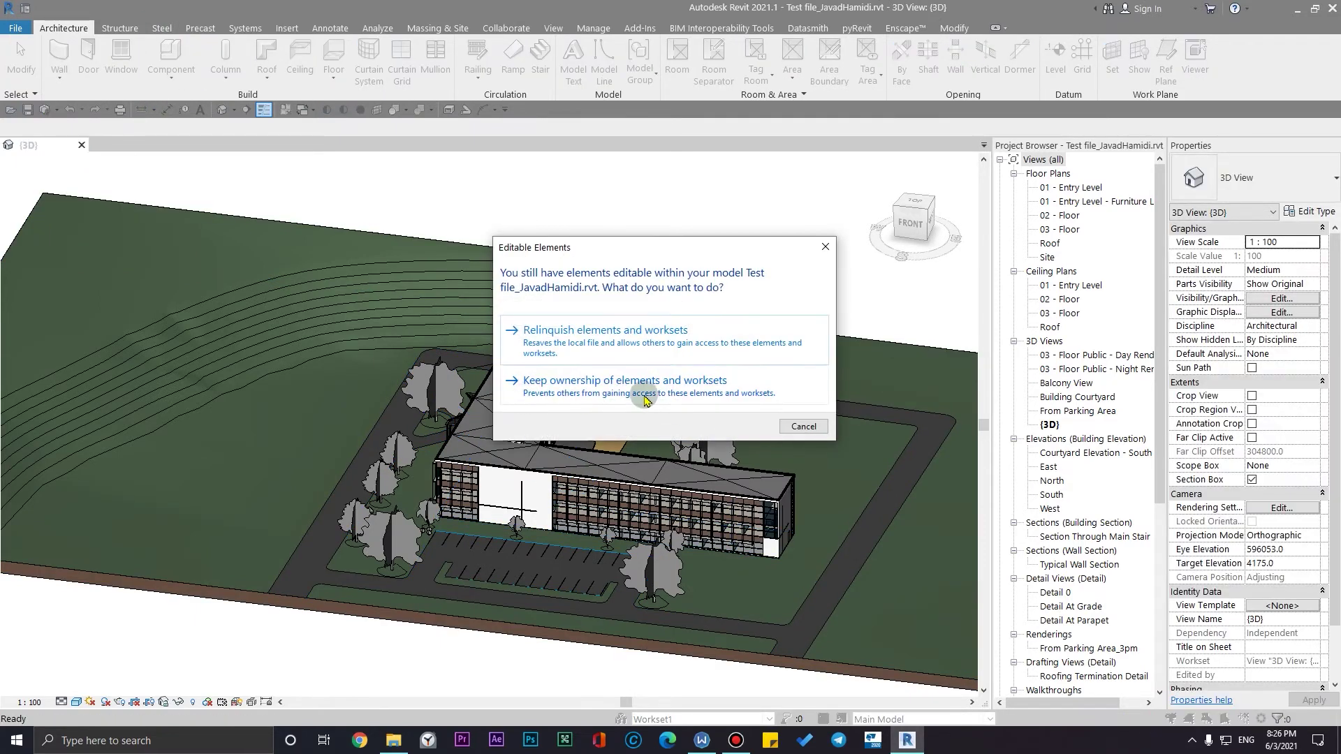
left_click(596, 332)
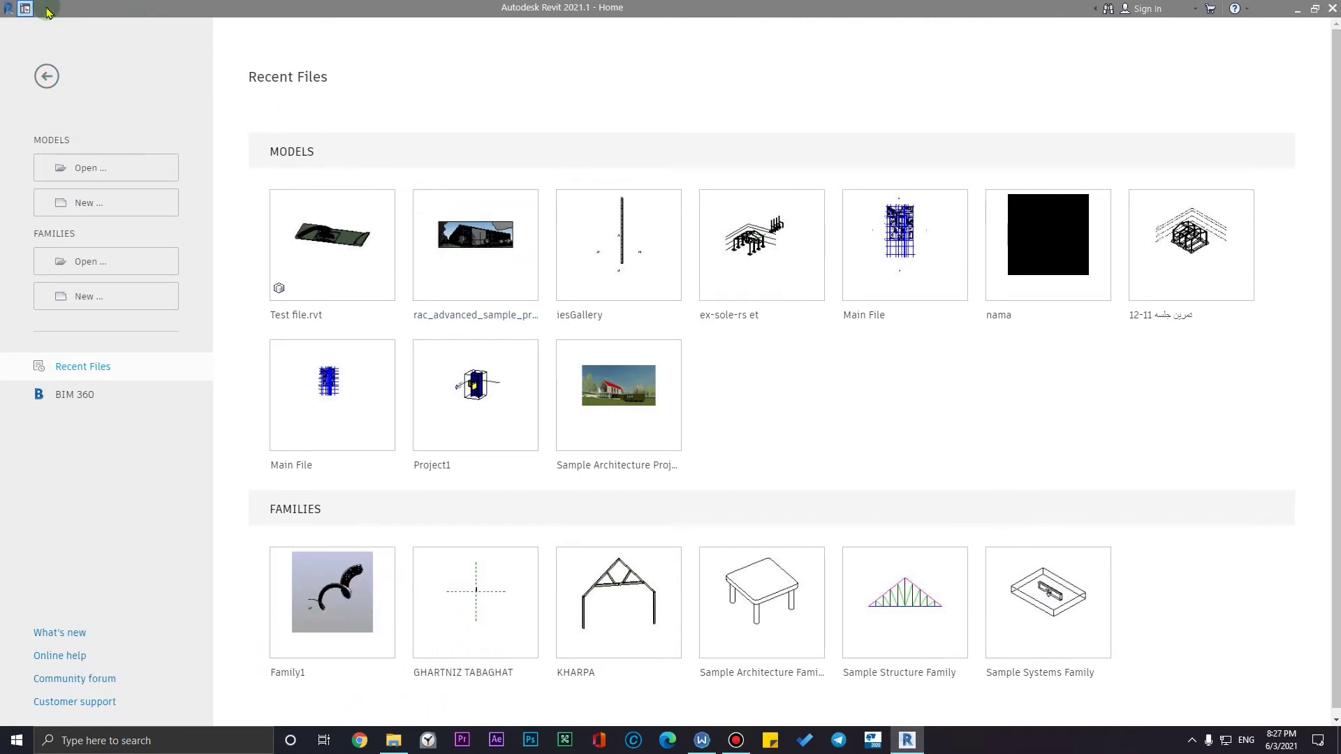
left_click(25, 10)
left_click(20, 28)
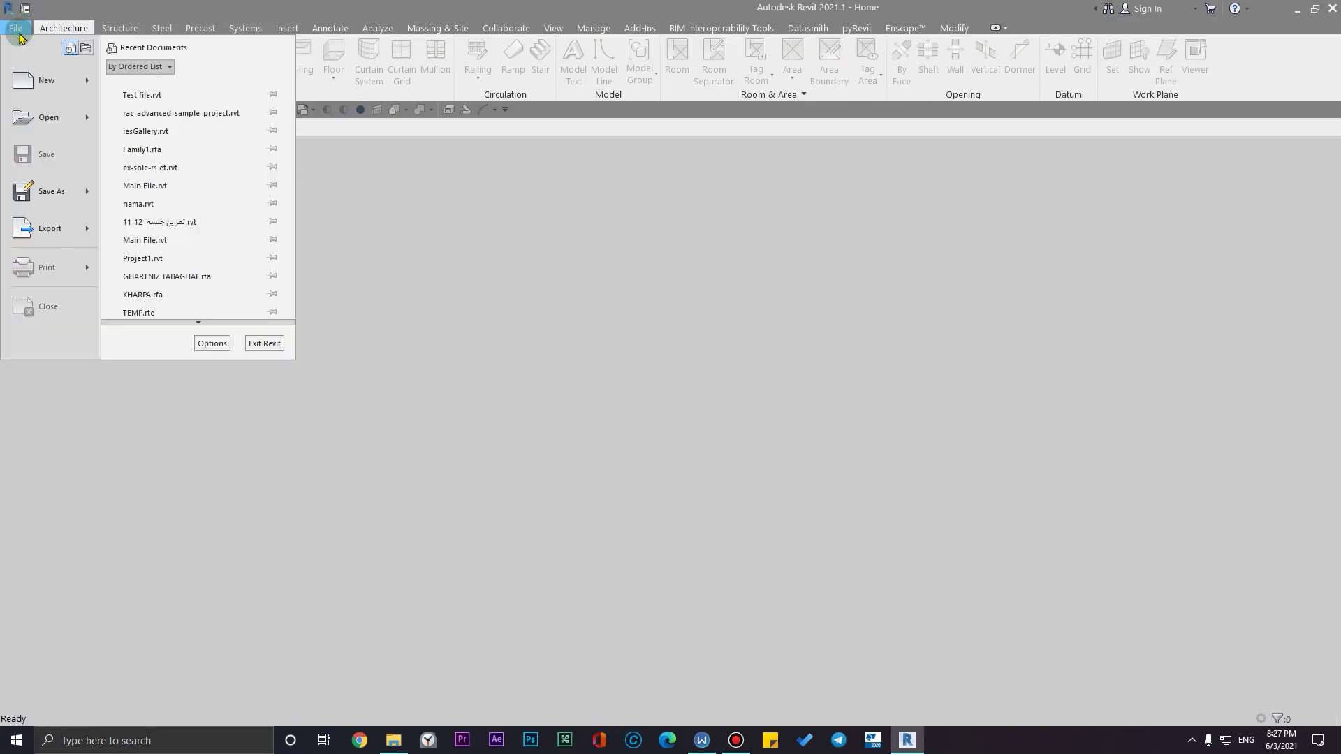
left_click(210, 346)
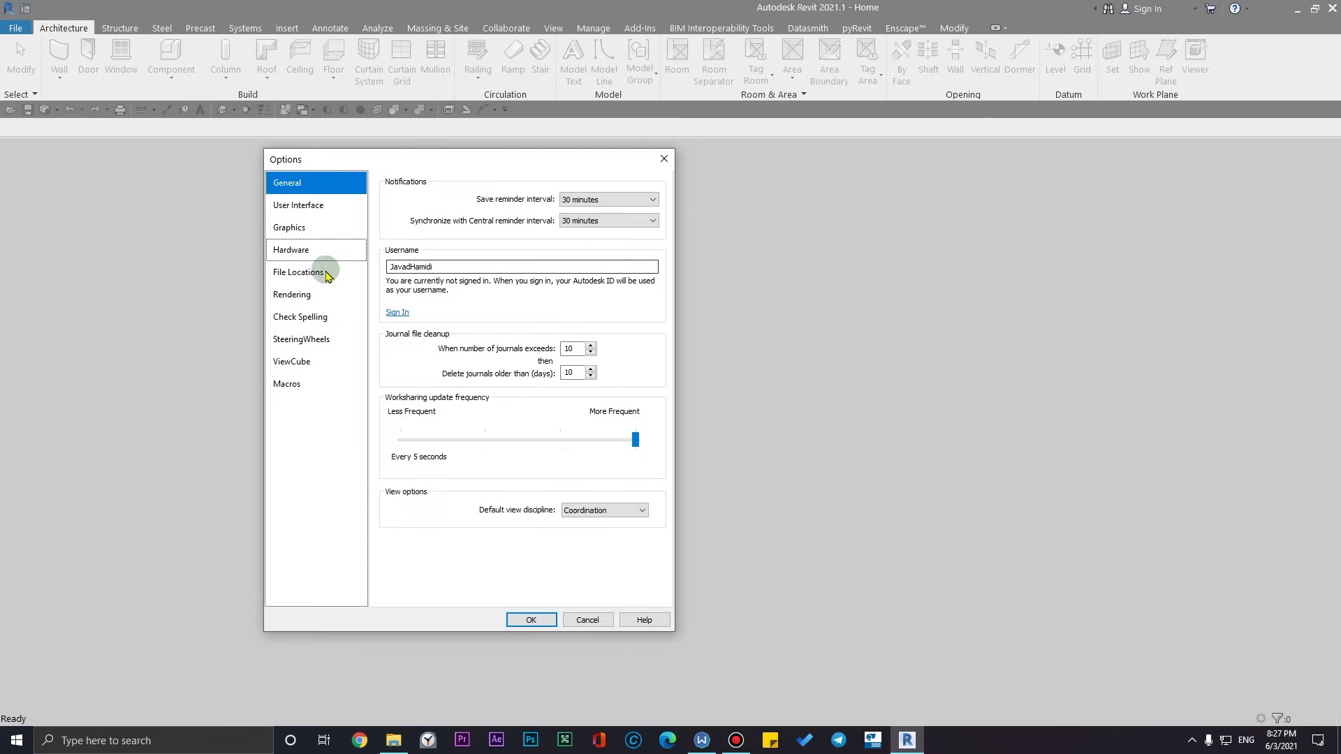
left_click(298, 272)
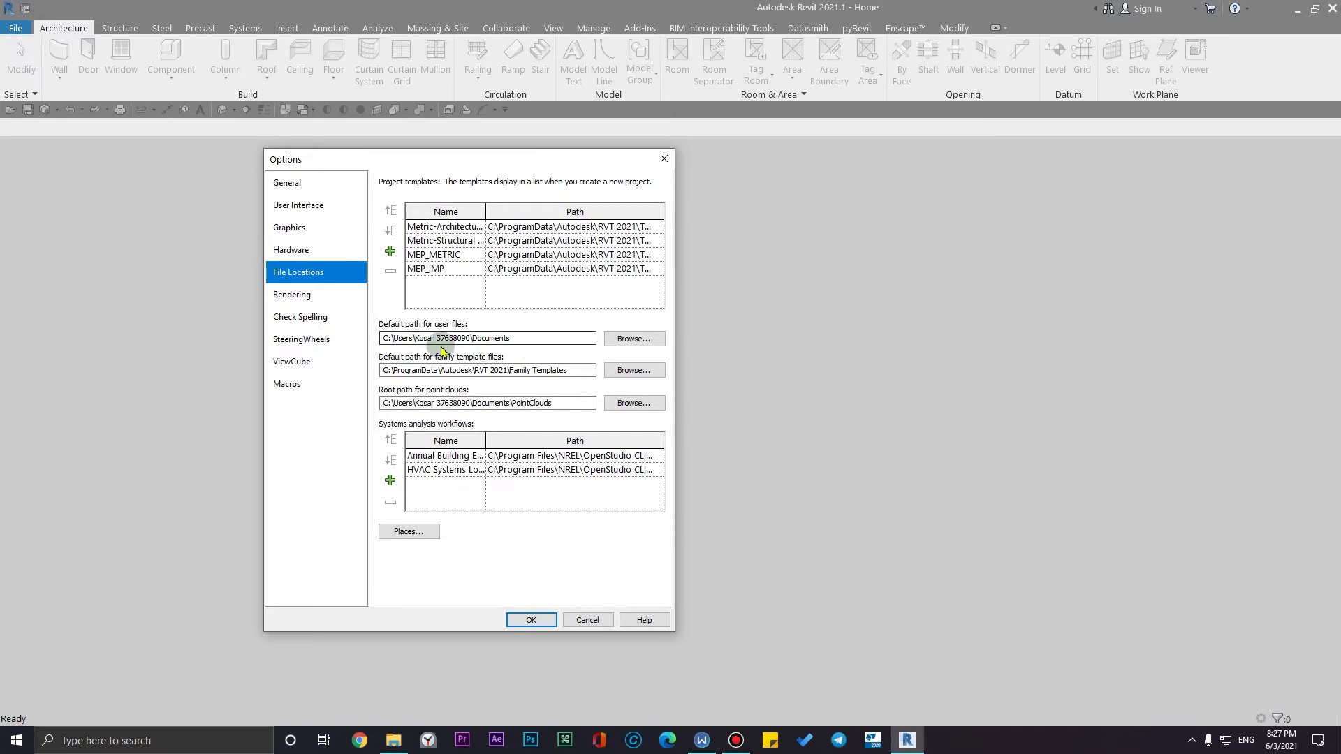
left_click(624, 340)
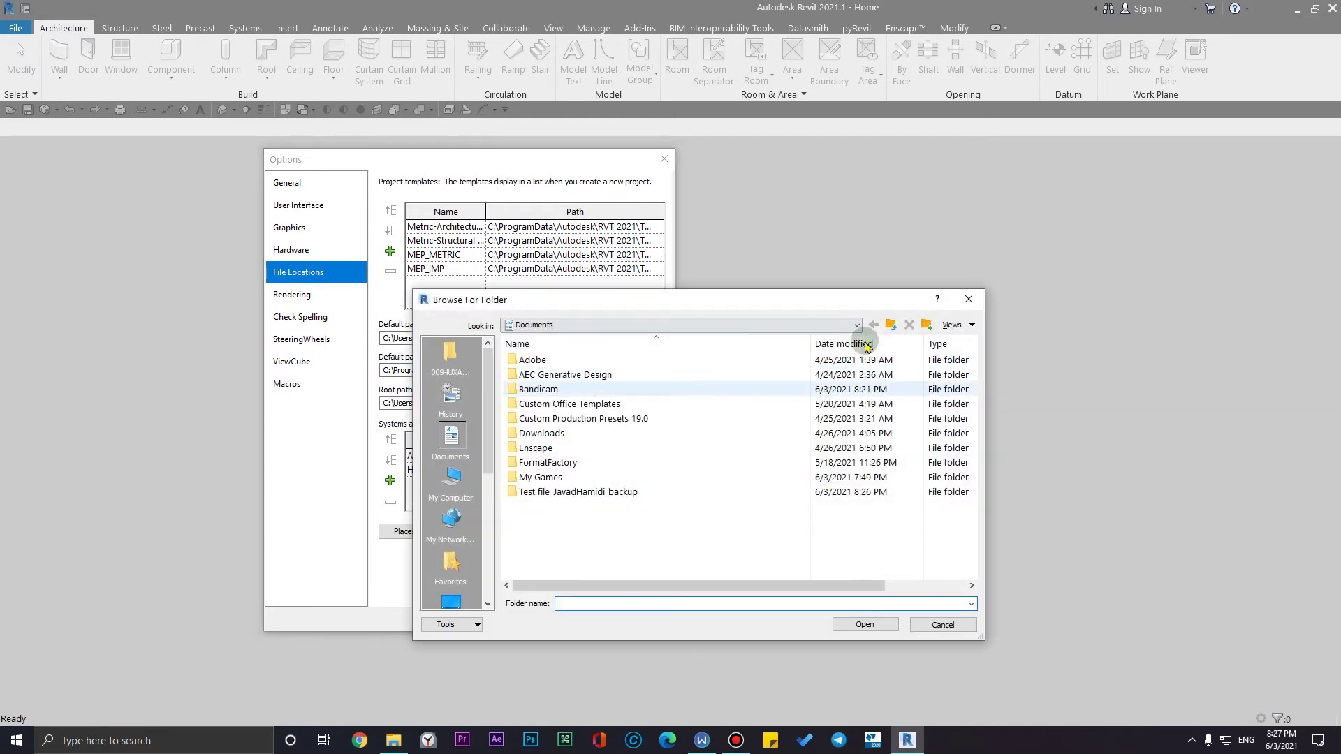
left_click(972, 301)
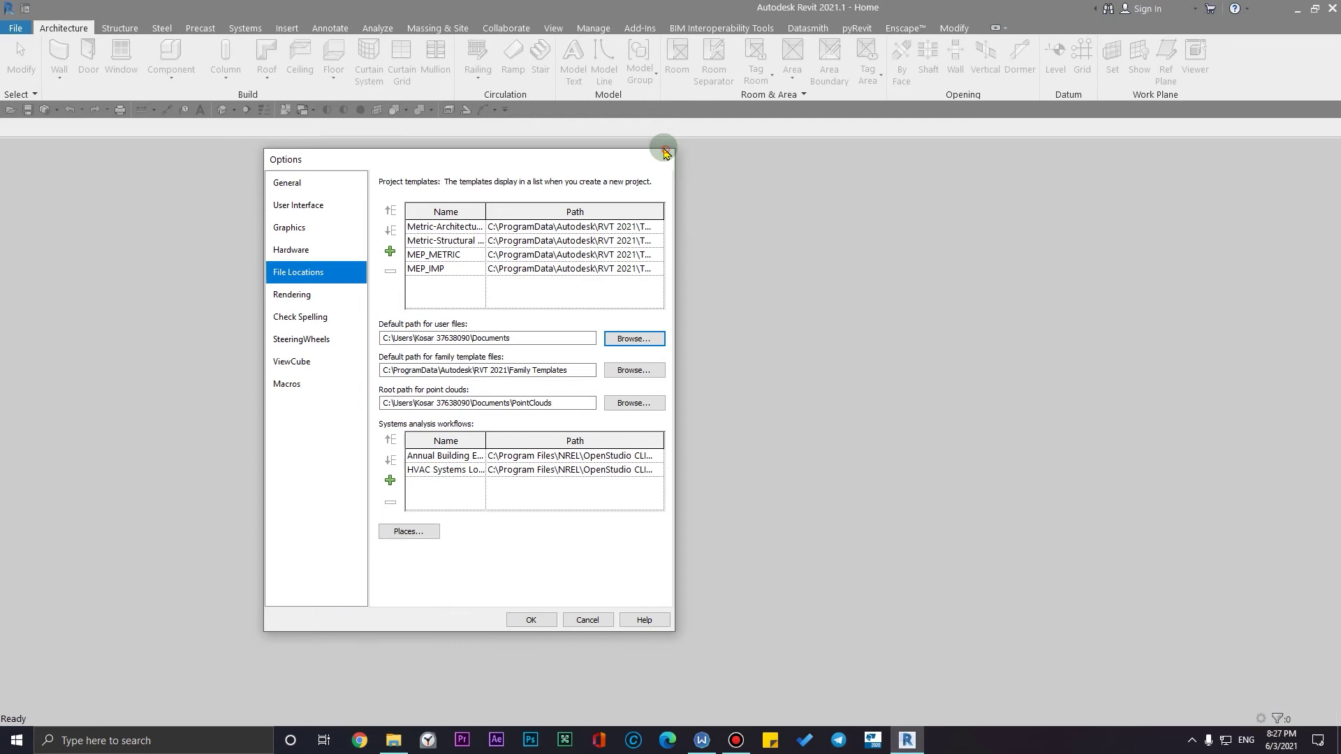
left_click(663, 153)
left_click(25, 8)
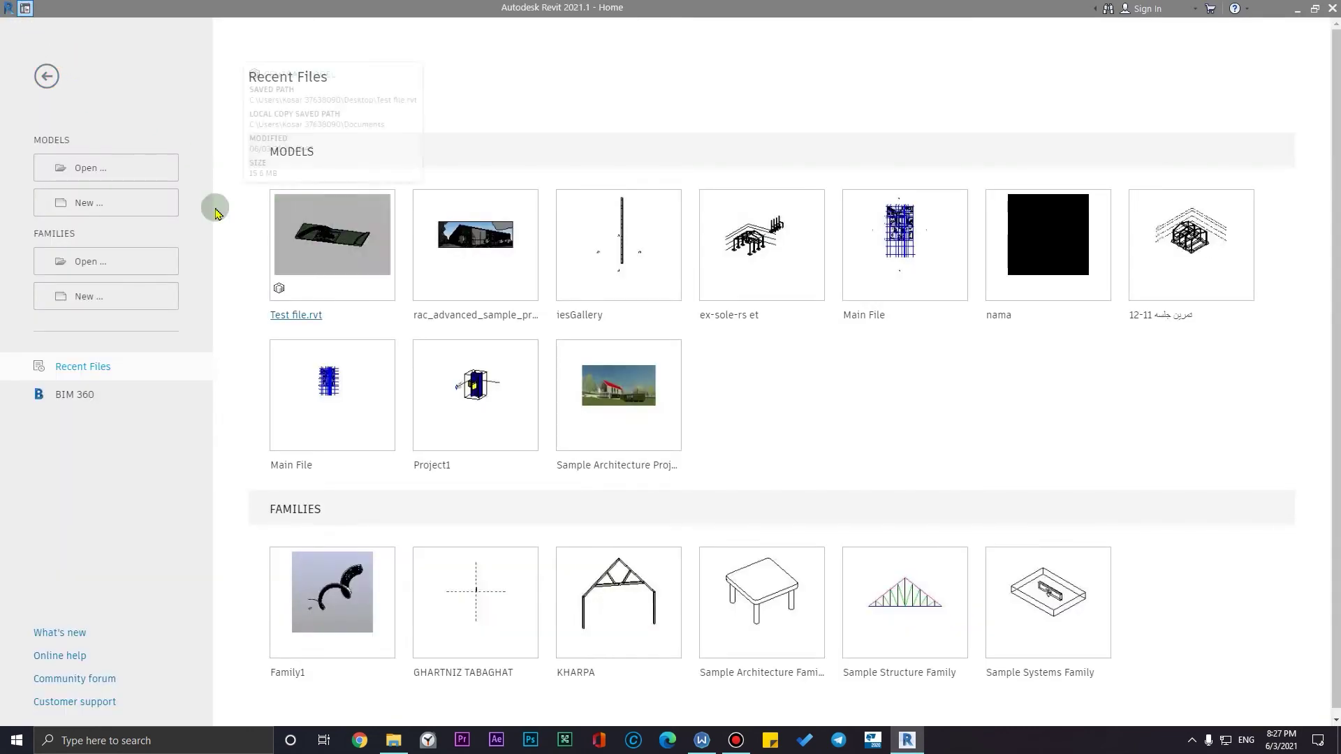
Open the central Desktop Test file.rvt as a new local, triggering a duplicate-name warning
left_click(133, 160)
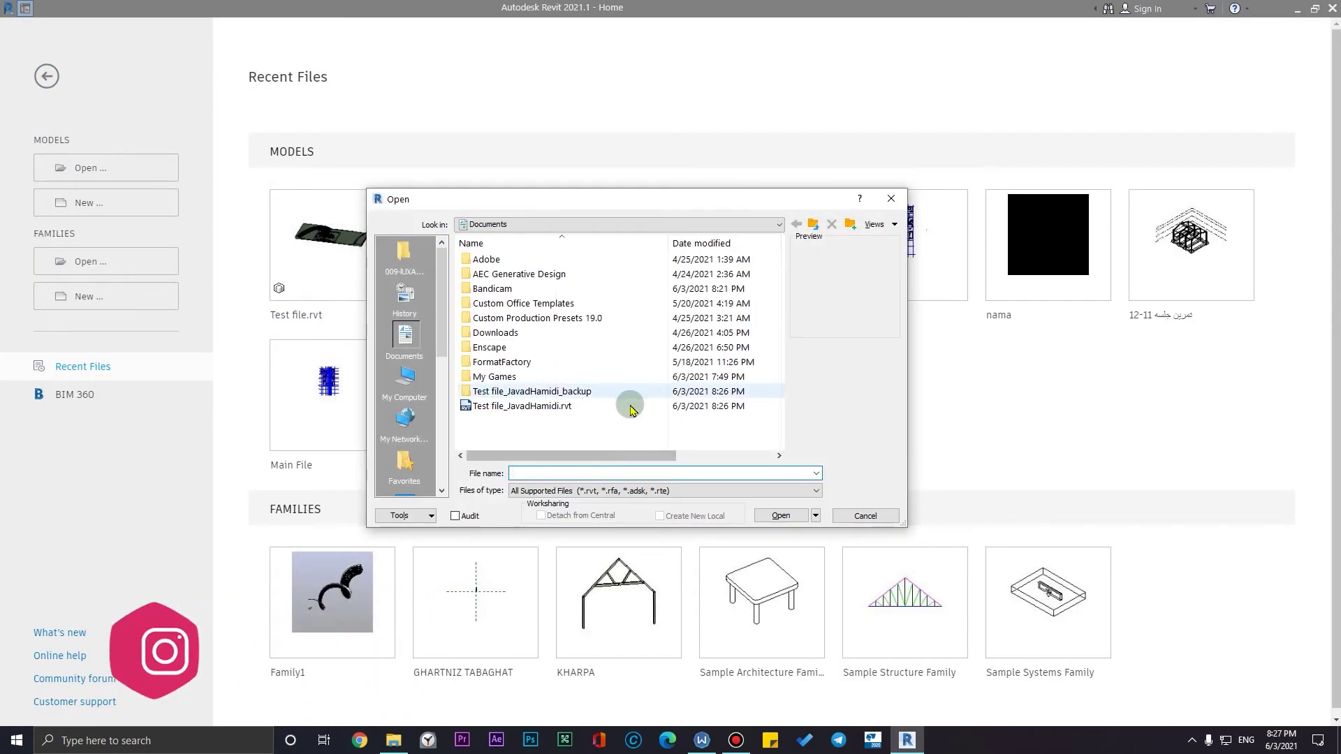
left_click(534, 407)
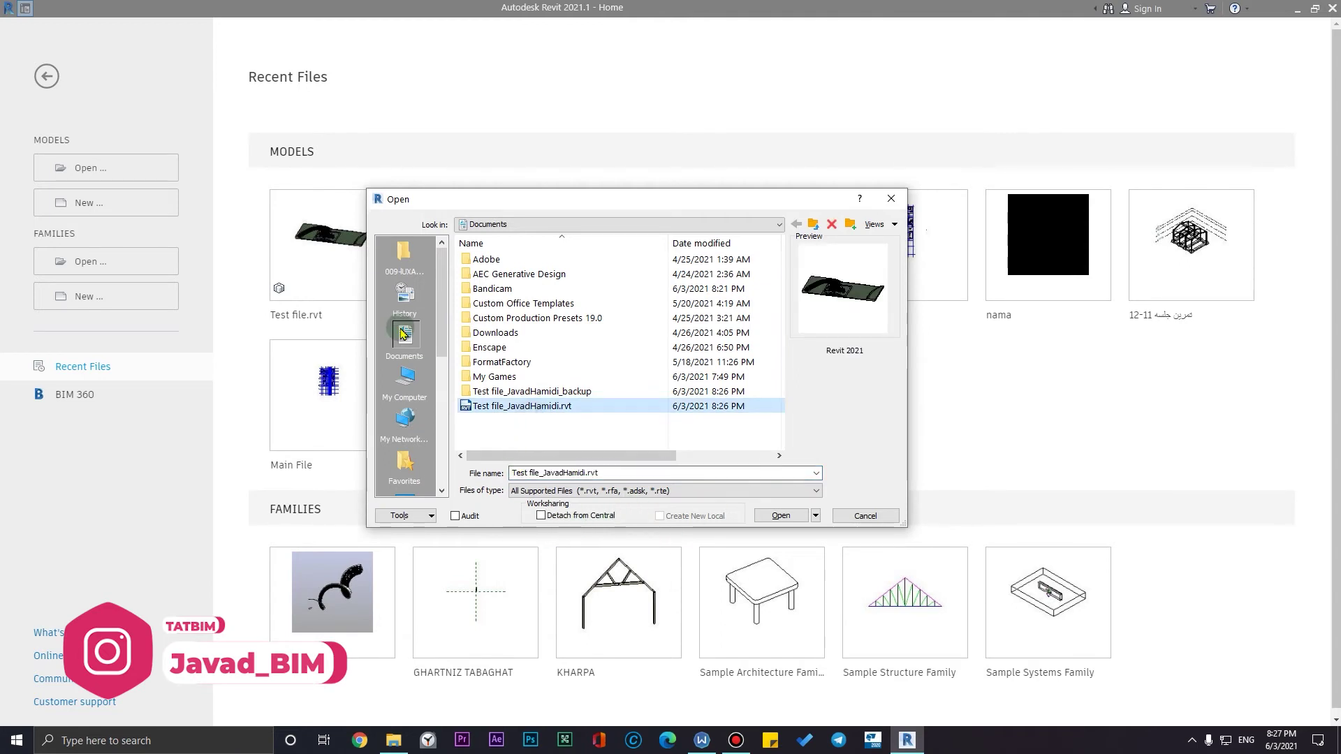
scroll(406, 377, "down", 3)
left_click(404, 254)
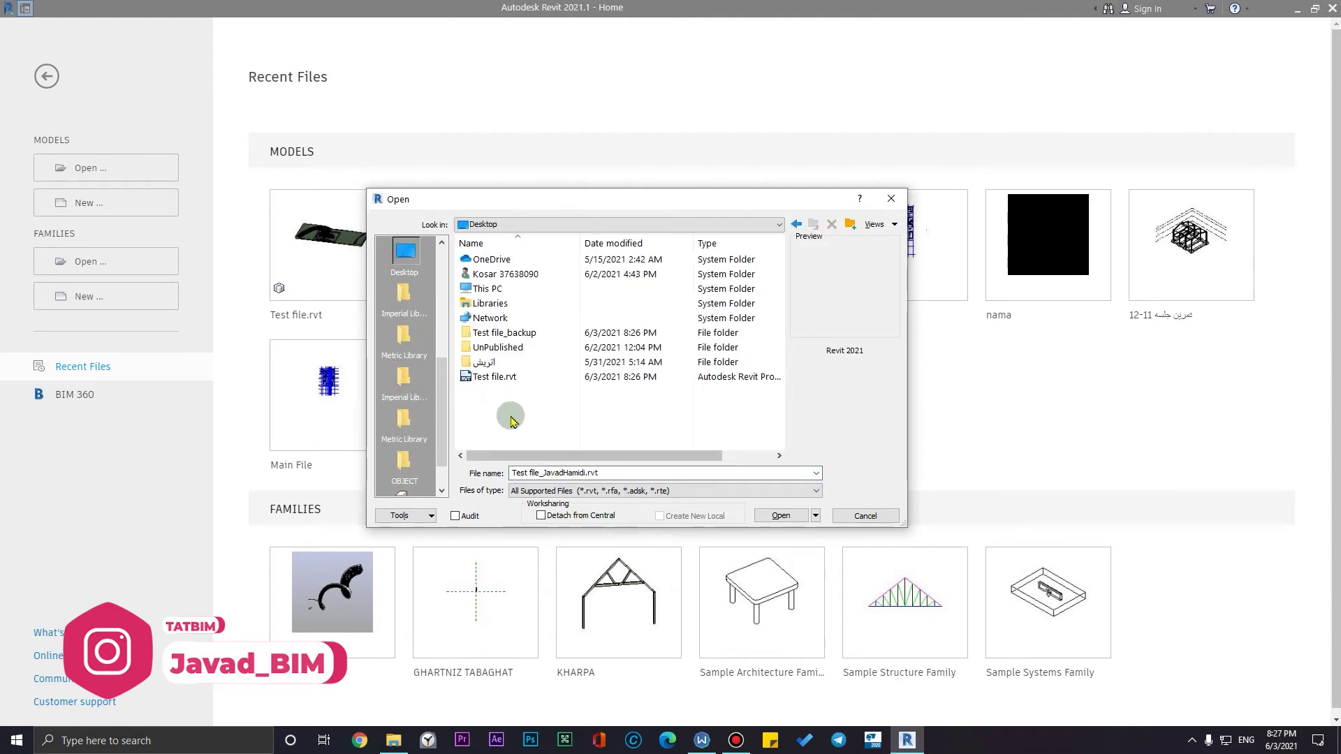
left_click(483, 376)
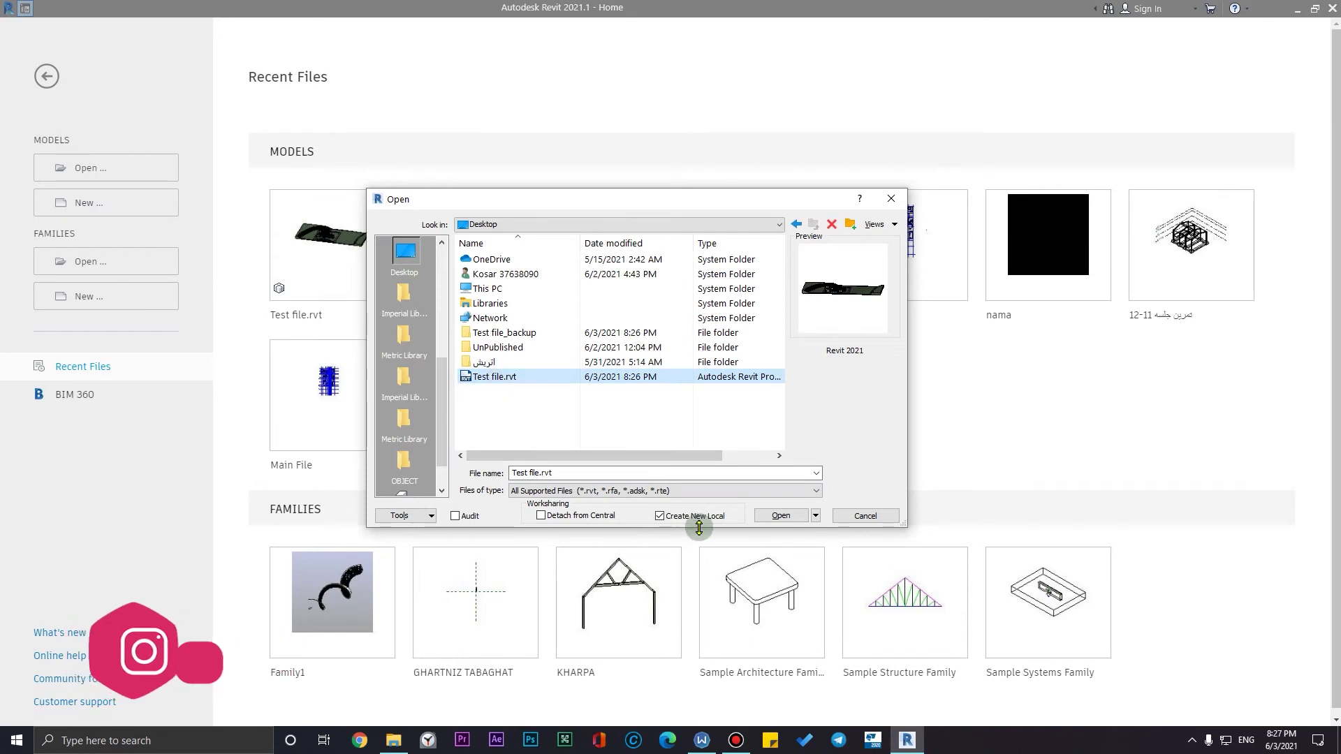
left_click(771, 518)
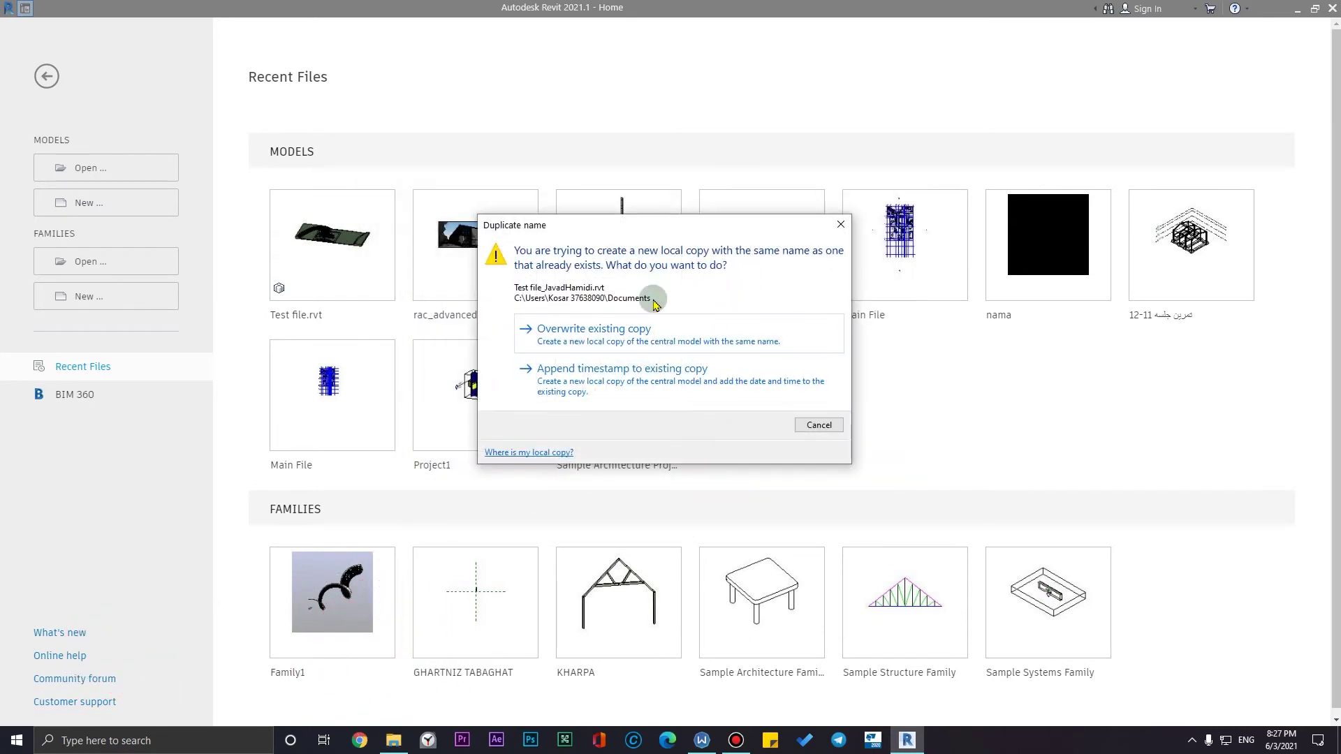